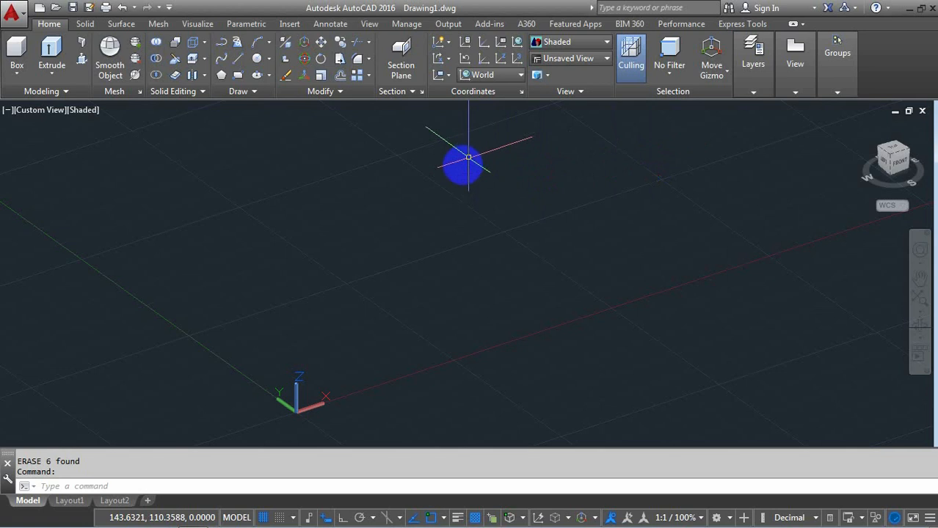
{"action": "left_click", "coordinate": [59, 57]}
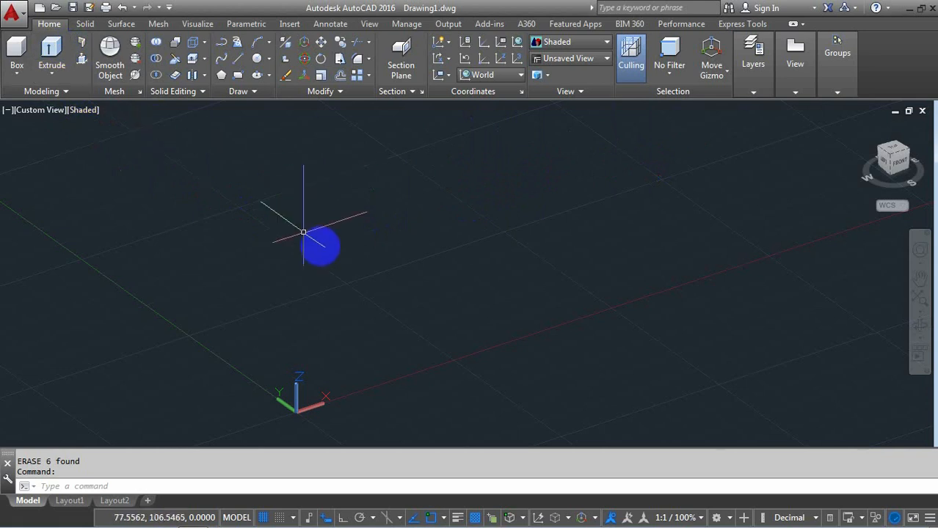
{"action": "scroll", "coordinate": [316, 257], "scroll_direction": "down", "scroll_amount": 3}
{"action": "scroll", "coordinate": [368, 231], "scroll_direction": "up", "scroll_amount": 2}
{"action": "middle_click_drag", "start_coordinate": [360, 195], "coordinate": [350, 237]}
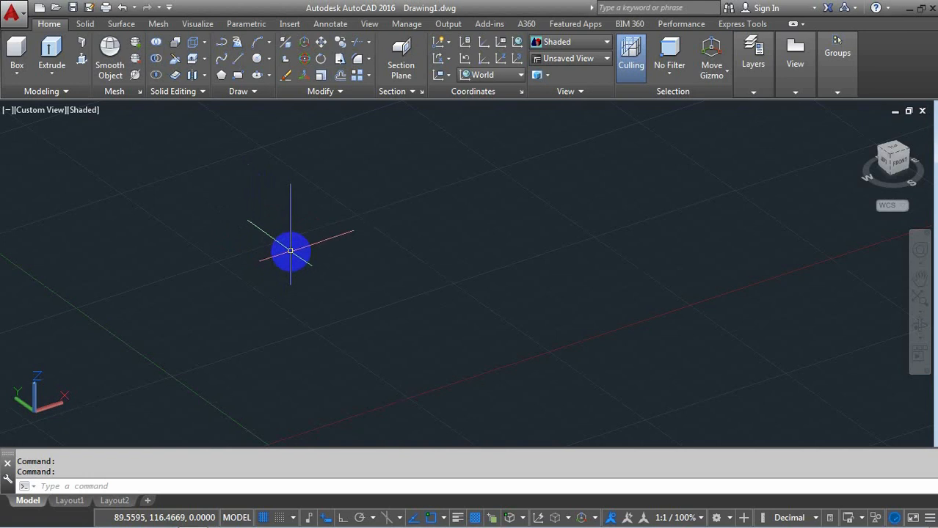
Step: Draw a rectangle about 63 units wide along X on the ground plane near the origin
{"action": "type", "text": "r"}
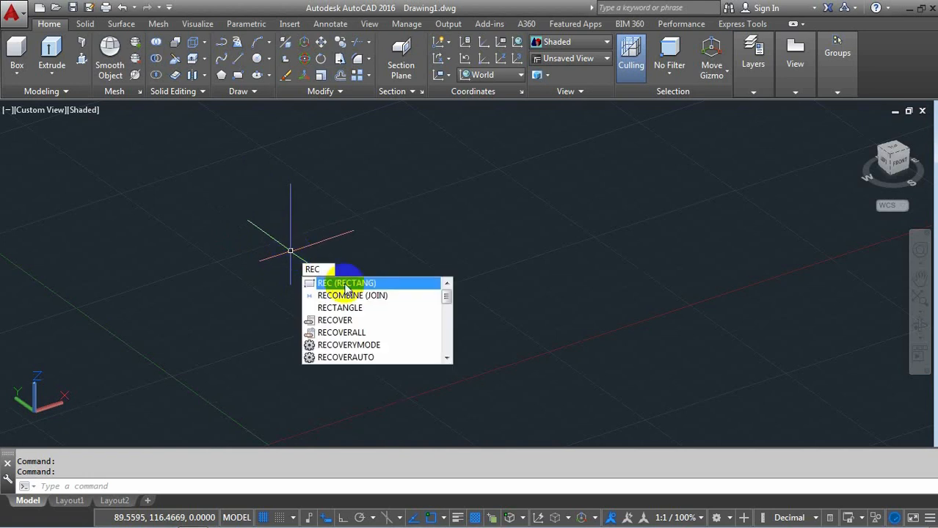
{"action": "key", "text": "Return"}
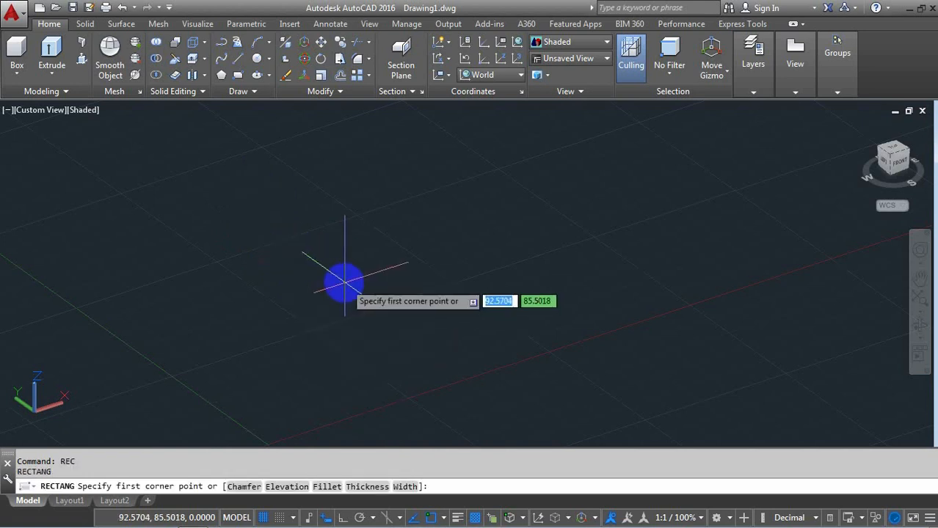
{"action": "left_click", "coordinate": [314, 329]}
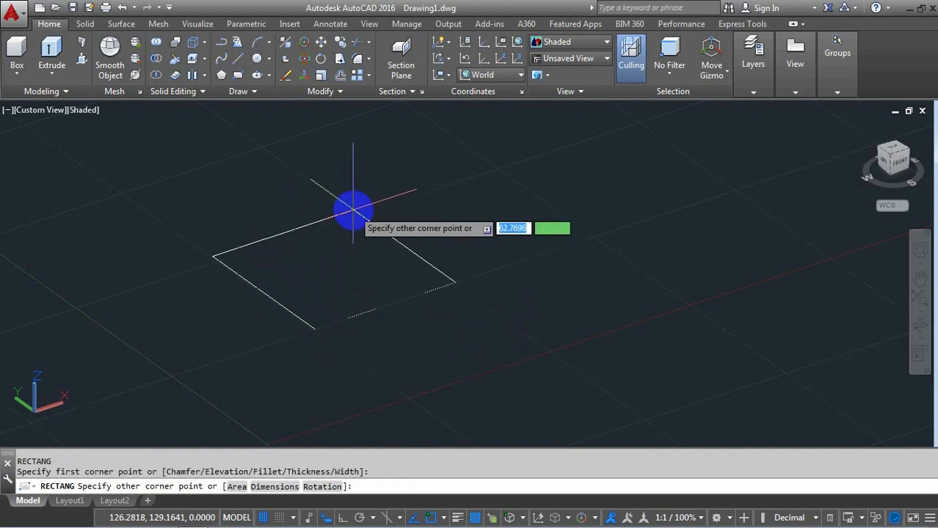
{"action": "left_click", "coordinate": [351, 211]}
Step: Copy the rectangle from its centre in Multiple mode with Ortho on, placing copies about 93 and 187 units away along X
{"action": "scroll", "coordinate": [437, 251], "scroll_direction": "down", "scroll_amount": 5}
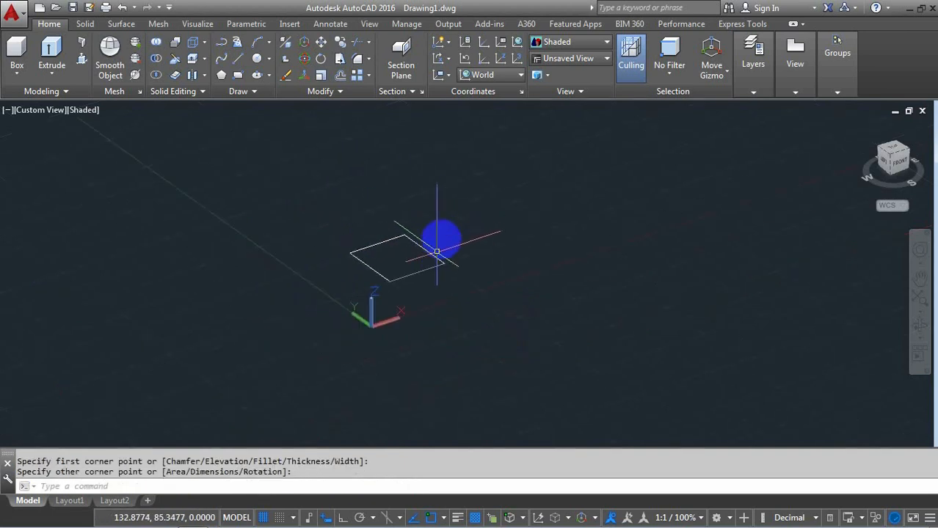
{"action": "scroll", "coordinate": [448, 228], "scroll_direction": "up", "scroll_amount": 6}
{"action": "middle_click_drag", "start_coordinate": [442, 201], "coordinate": [416, 232]}
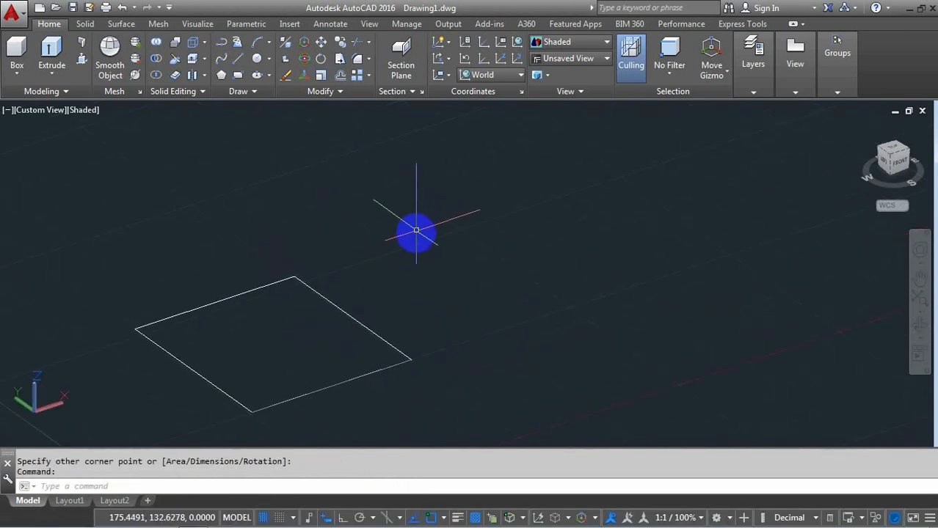
{"action": "scroll", "coordinate": [416, 232], "scroll_direction": "down", "scroll_amount": 4}
{"action": "scroll", "coordinate": [415, 232], "scroll_direction": "up", "scroll_amount": 3}
{"action": "scroll", "coordinate": [415, 232], "scroll_direction": "down", "scroll_amount": 2}
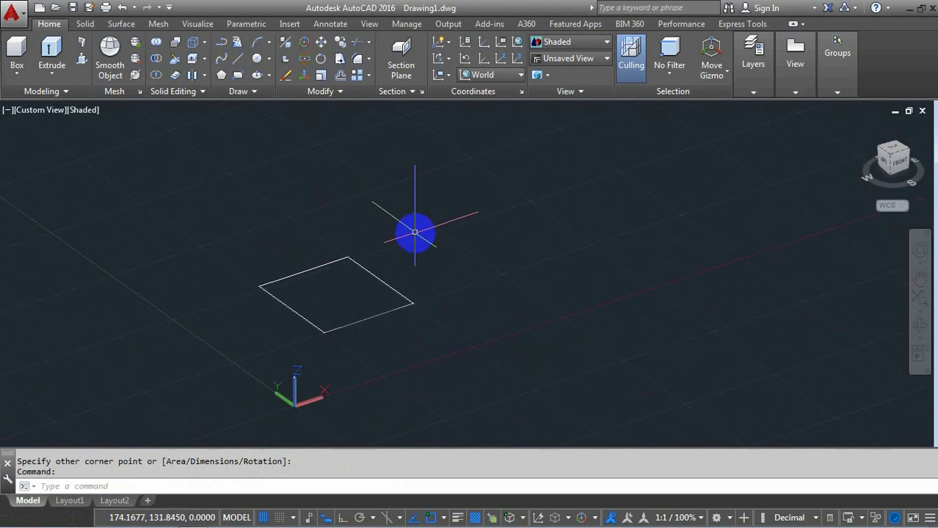
{"action": "scroll", "coordinate": [414, 232], "scroll_direction": "up", "scroll_amount": 2}
{"action": "type", "text": "CO"}
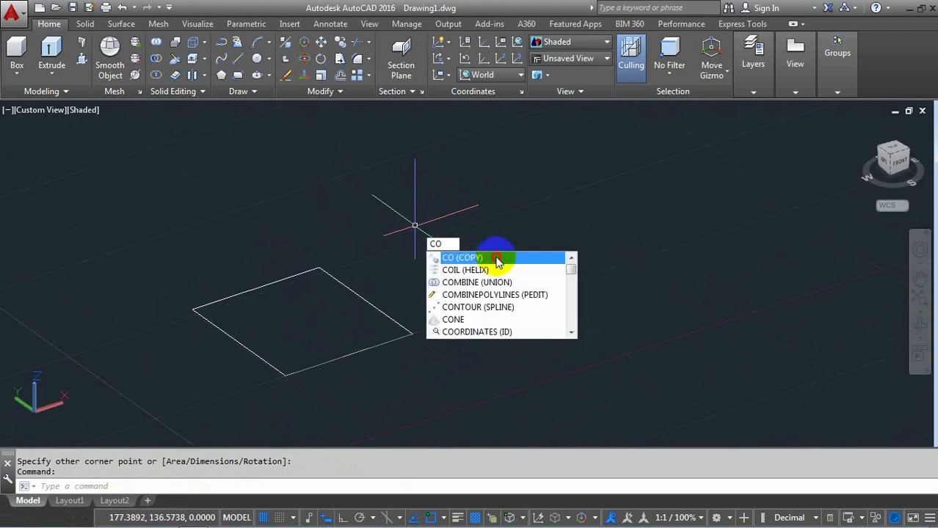
{"action": "left_click", "coordinate": [496, 258]}
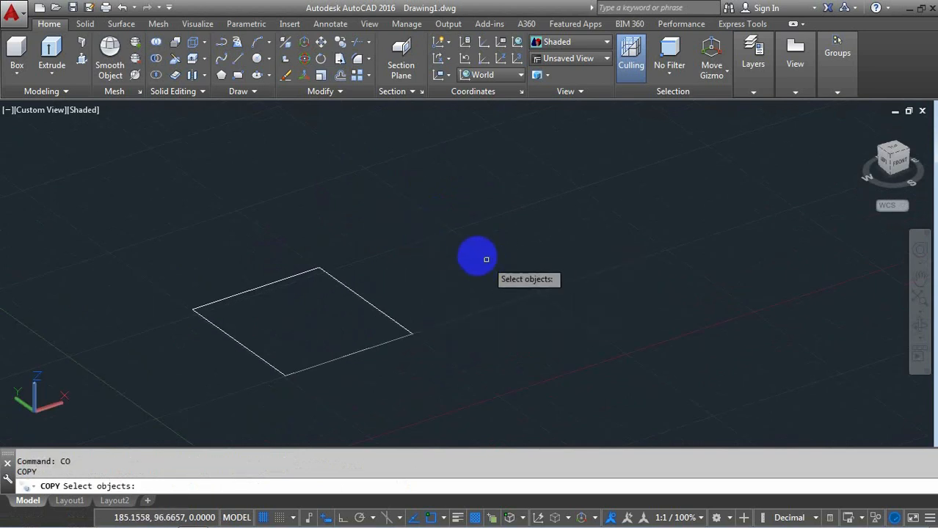
{"action": "left_click", "coordinate": [373, 304]}
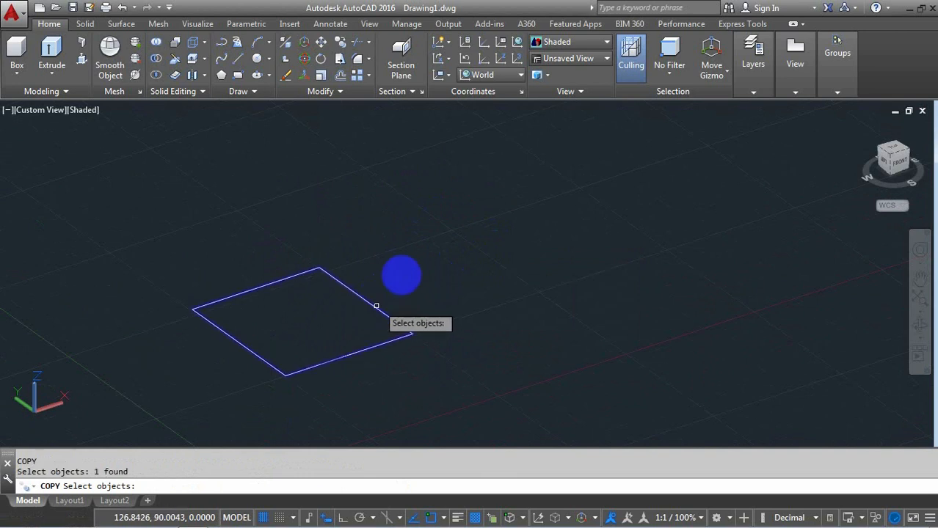
{"action": "key", "text": "Return"}
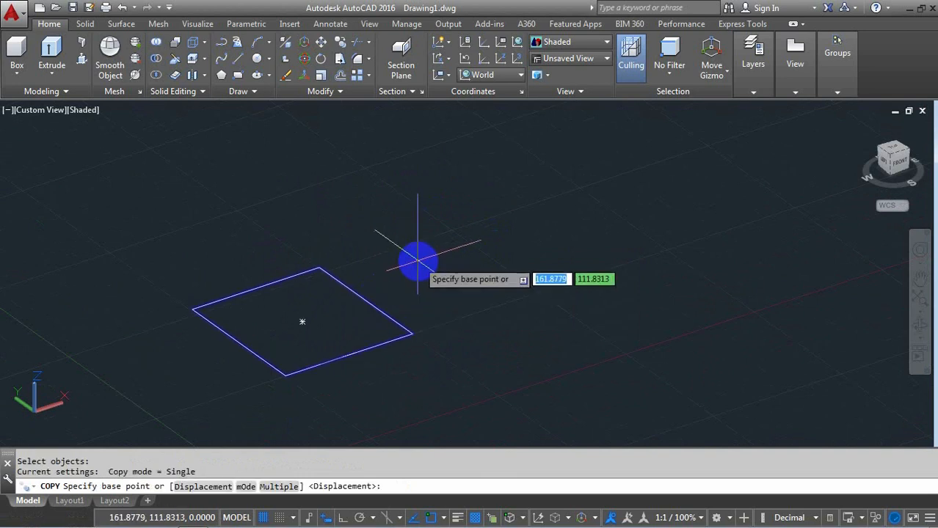
{"action": "left_click", "coordinate": [279, 487]}
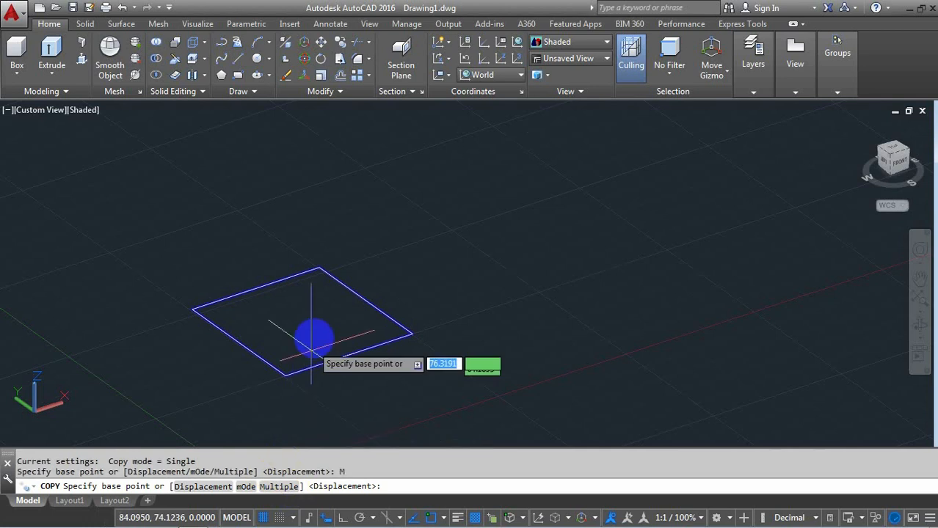
{"action": "left_click", "coordinate": [302, 321]}
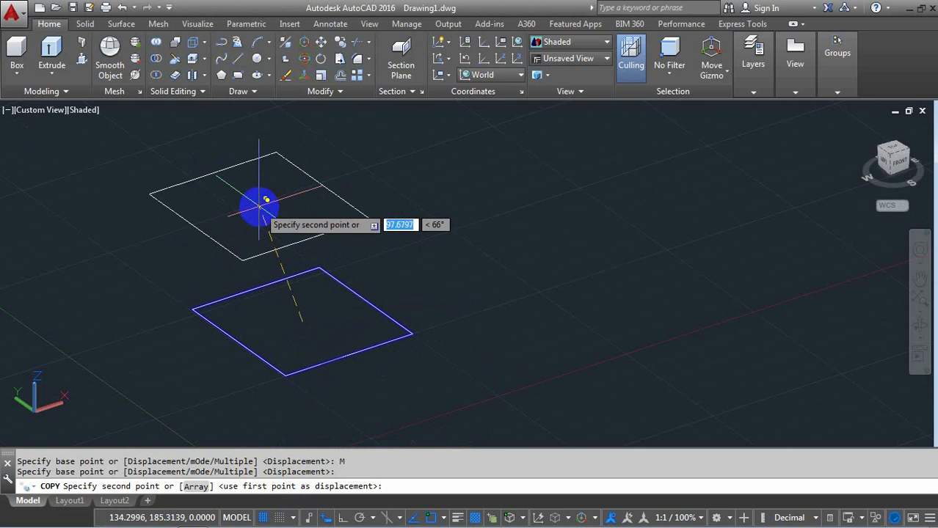
{"action": "key", "text": "F8"}
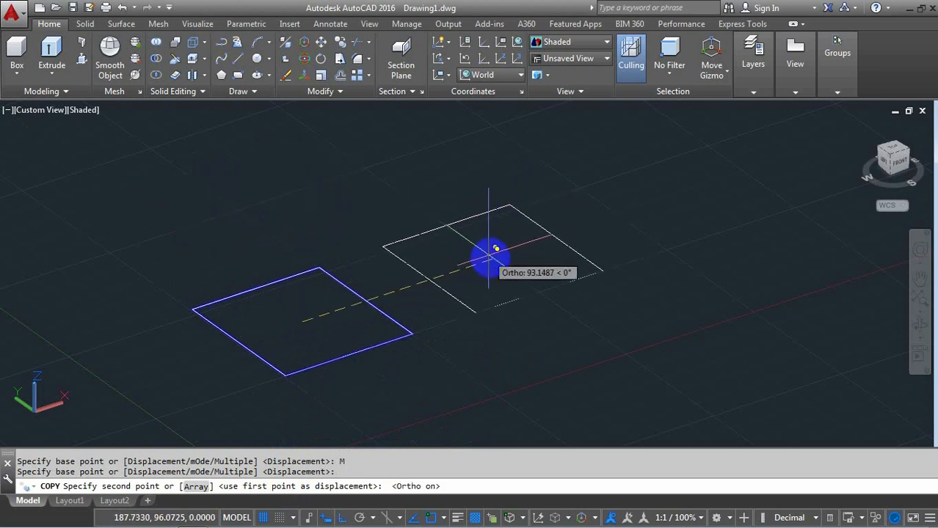
{"action": "left_click", "coordinate": [485, 244]}
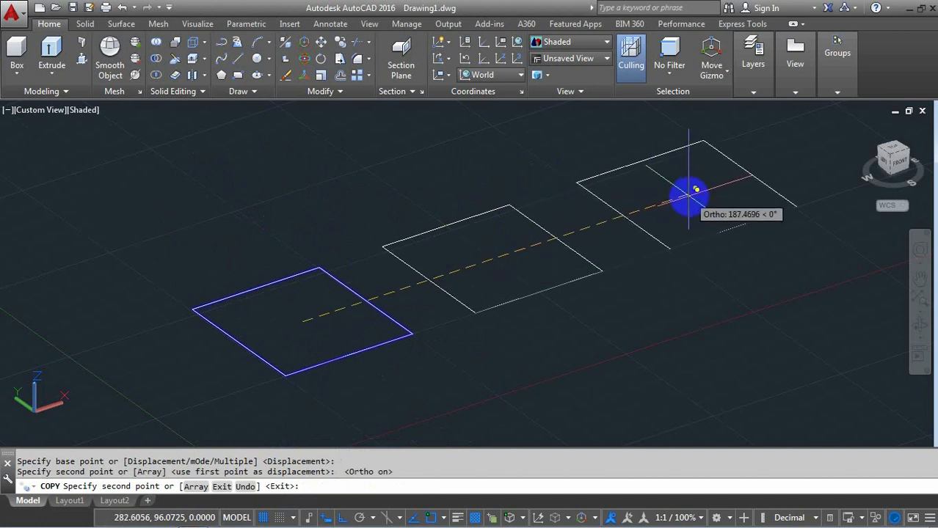
{"action": "left_click", "coordinate": [684, 196]}
Step: Place two more copies of the rectangle about 108 and 220 units away along Y and finish copying
{"action": "left_click", "coordinate": [167, 211]}
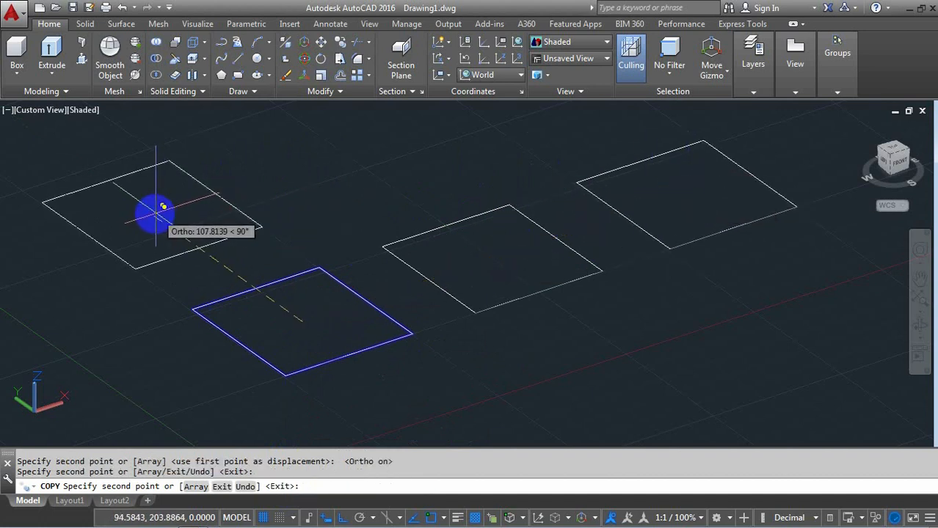
{"action": "middle_click_drag", "start_coordinate": [189, 200], "coordinate": [369, 313]}
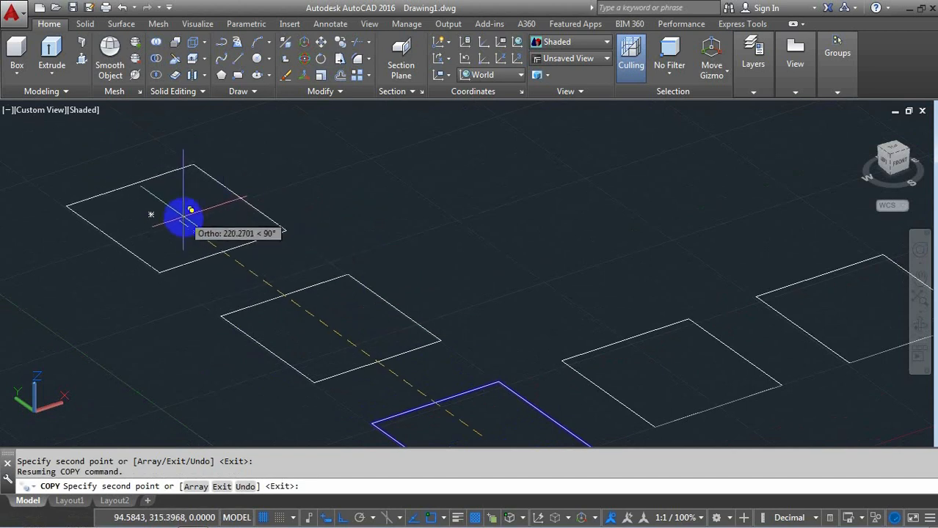
{"action": "key", "text": "Return"}
Step: Extrude the original corner rectangle into a solid 100 units high
{"action": "scroll", "coordinate": [359, 215], "scroll_direction": "down", "scroll_amount": 3}
{"action": "scroll", "coordinate": [461, 231], "scroll_direction": "down", "scroll_amount": 3}
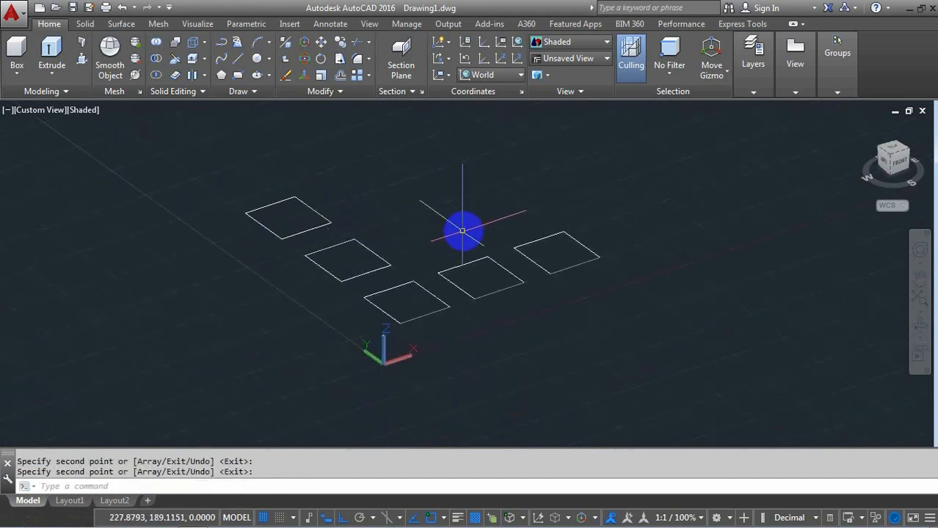
{"action": "scroll", "coordinate": [474, 224], "scroll_direction": "up", "scroll_amount": 3}
{"action": "middle_click_drag", "start_coordinate": [473, 224], "coordinate": [444, 244]}
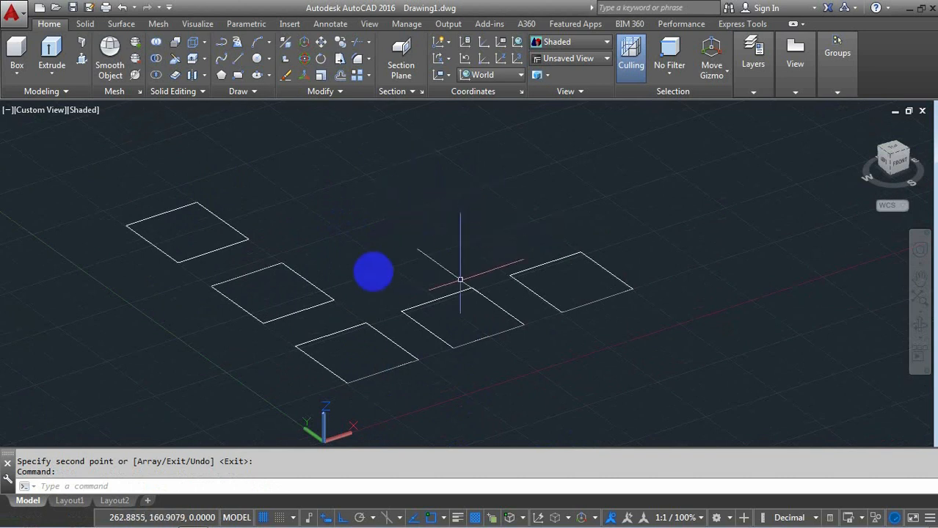
{"action": "left_click", "coordinate": [56, 55]}
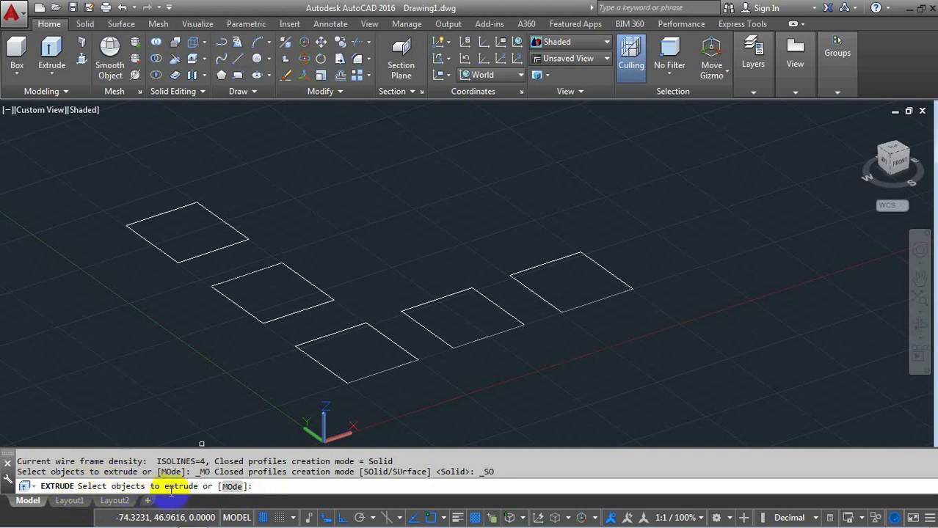
{"action": "left_click", "coordinate": [331, 372]}
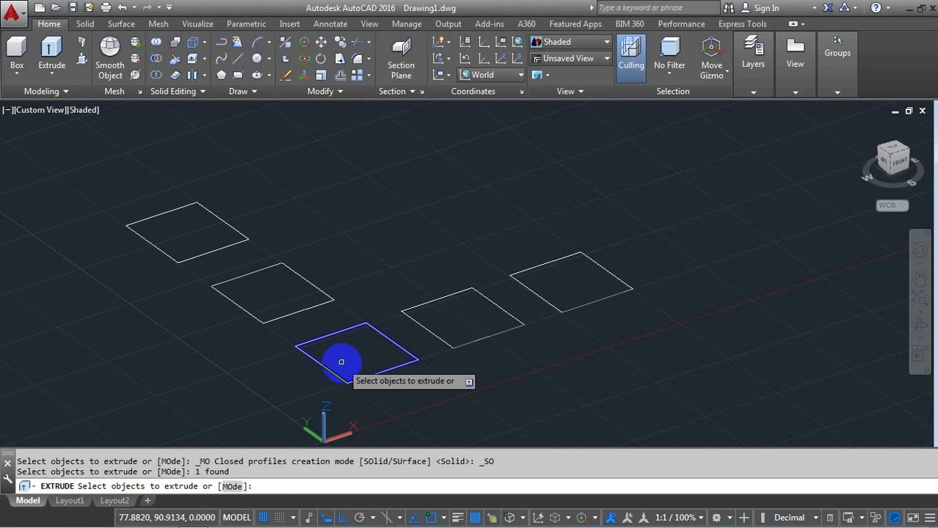
{"action": "key", "text": "Return"}
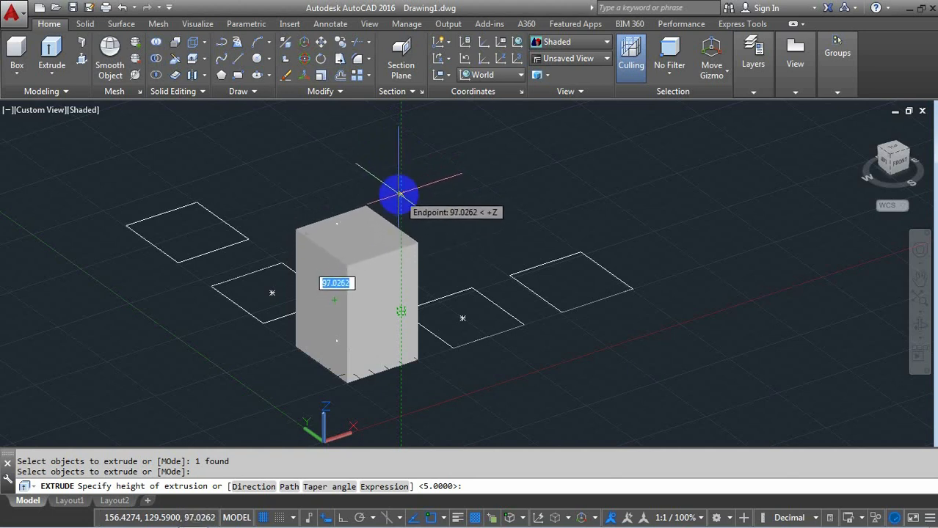
{"action": "type", "text": "100"}
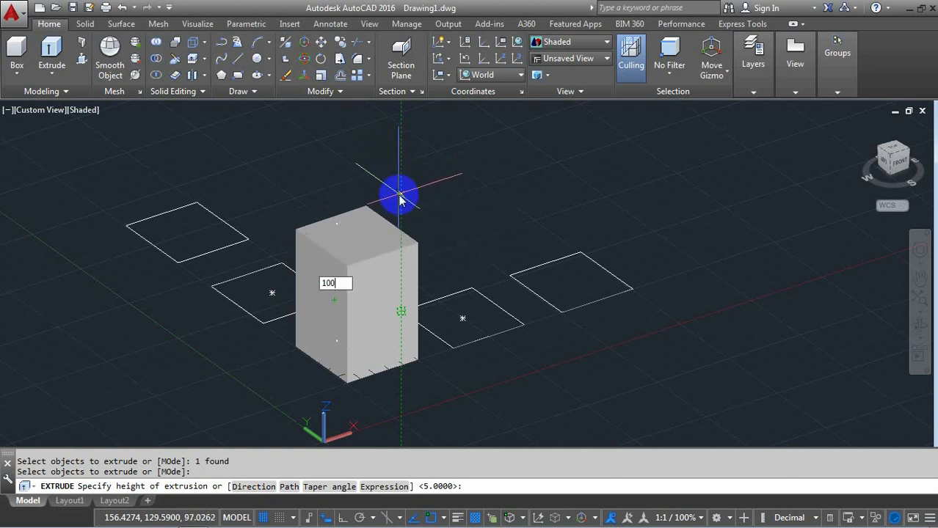
{"action": "key", "text": "Return"}
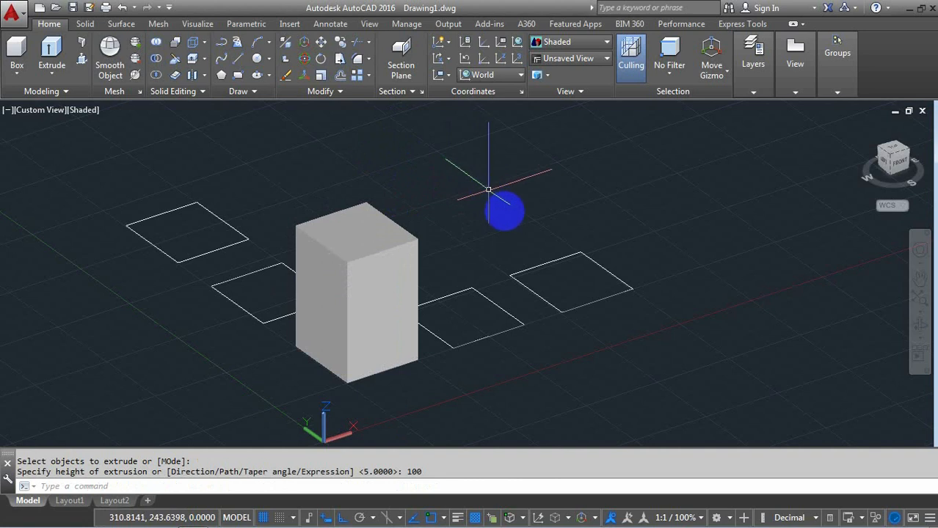
{"action": "left_click", "coordinate": [916, 327]}
{"action": "left_click_drag", "start_coordinate": [470, 317], "coordinate": [431, 250]}
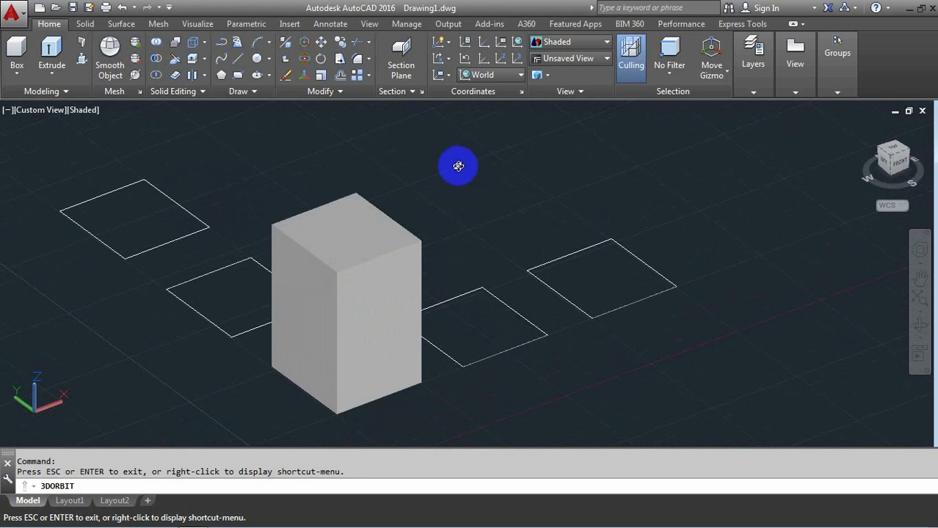
{"action": "right_click", "coordinate": [460, 167]}
{"action": "left_click", "coordinate": [490, 174]}
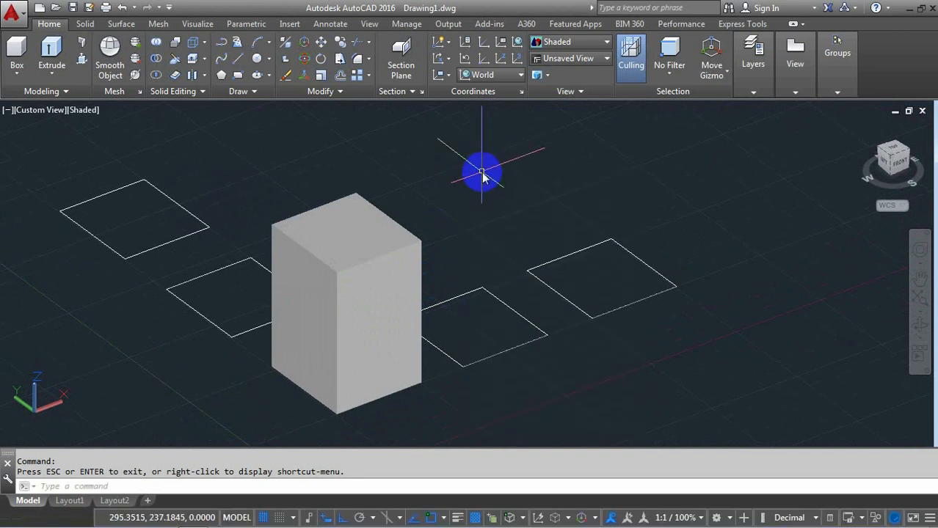
{"action": "type", "text": "EXT"}
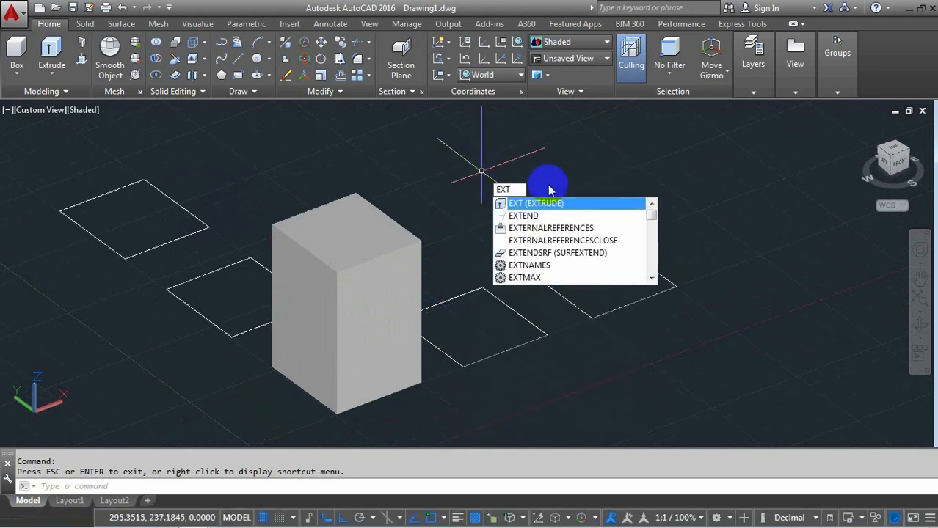
{"action": "key", "text": "Return"}
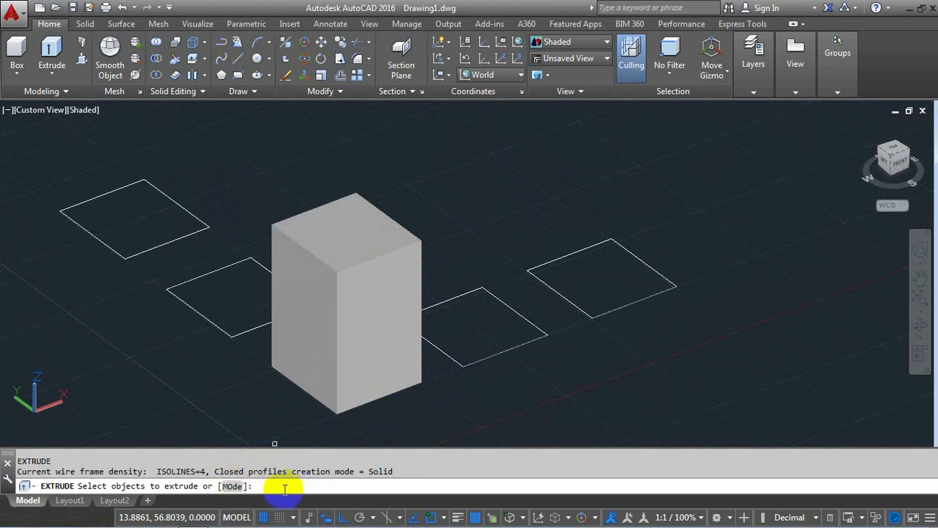
{"action": "left_click", "coordinate": [233, 487]}
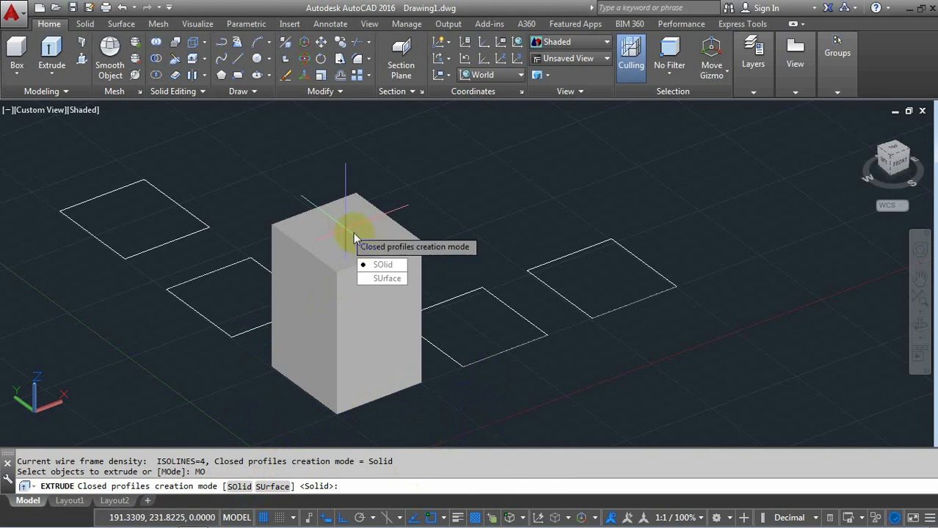
{"action": "key", "text": "Escape"}
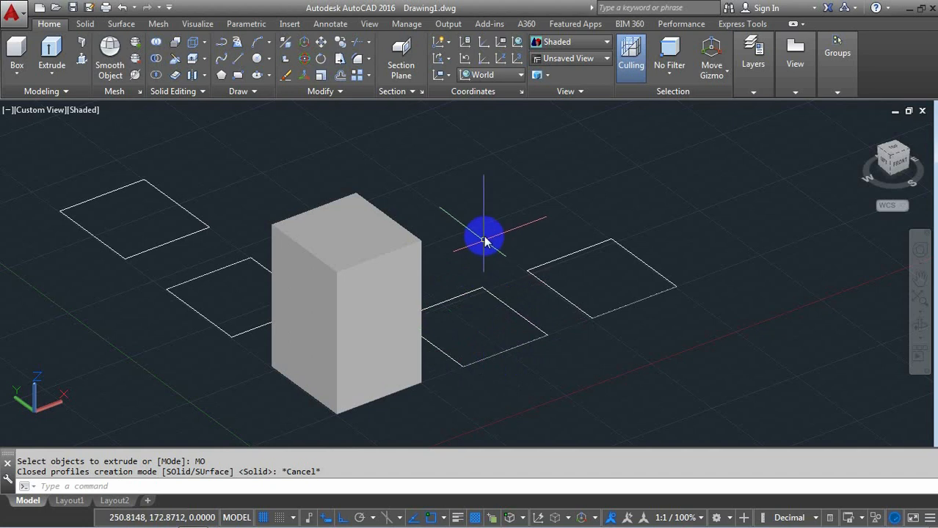
Step: Extrude the nearest rectangle copy along X in Surface creation mode to a height of 100 units
{"action": "type", "text": "t"}
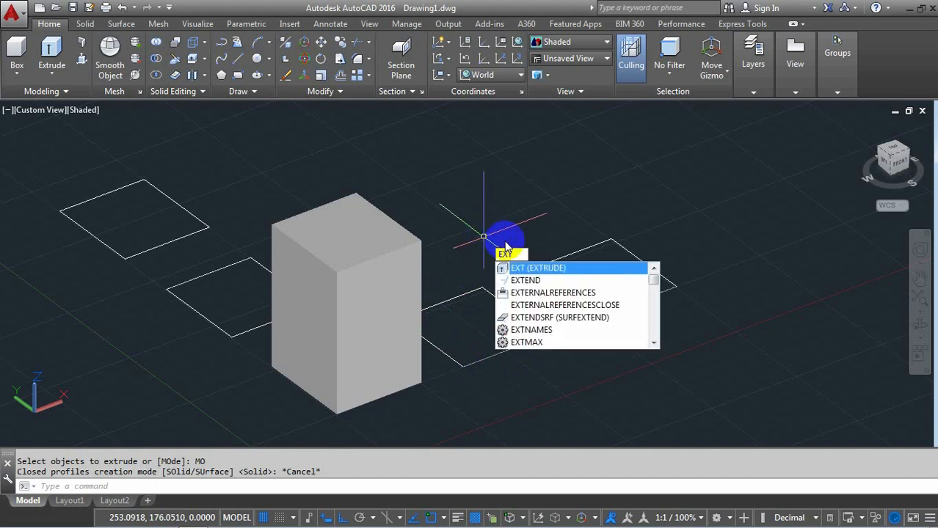
{"action": "key", "text": "Return"}
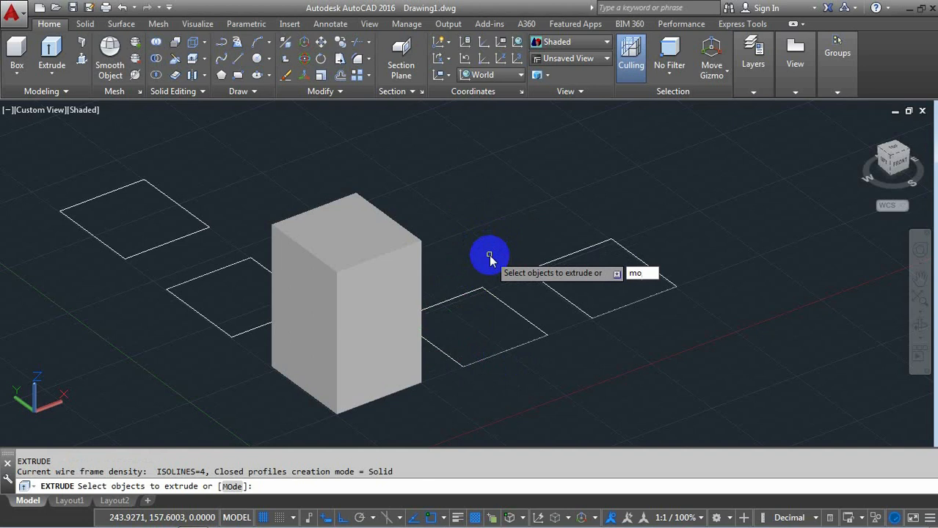
{"action": "key", "text": "Return"}
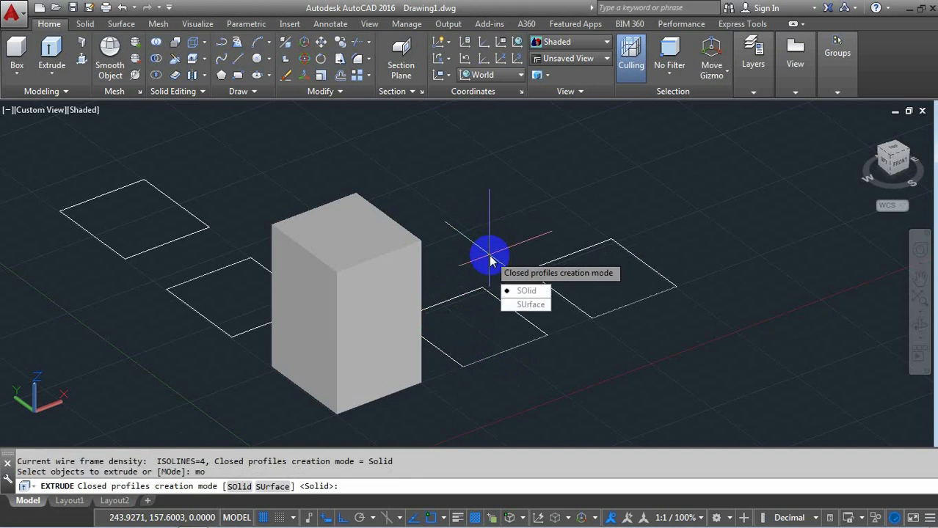
{"action": "left_click", "coordinate": [534, 306]}
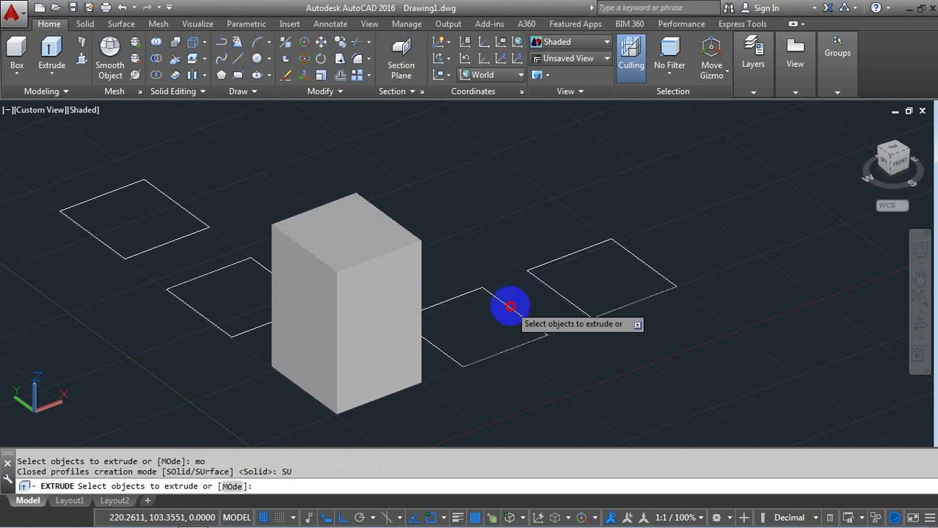
{"action": "left_click", "coordinate": [510, 307]}
{"action": "key", "text": "Return"}
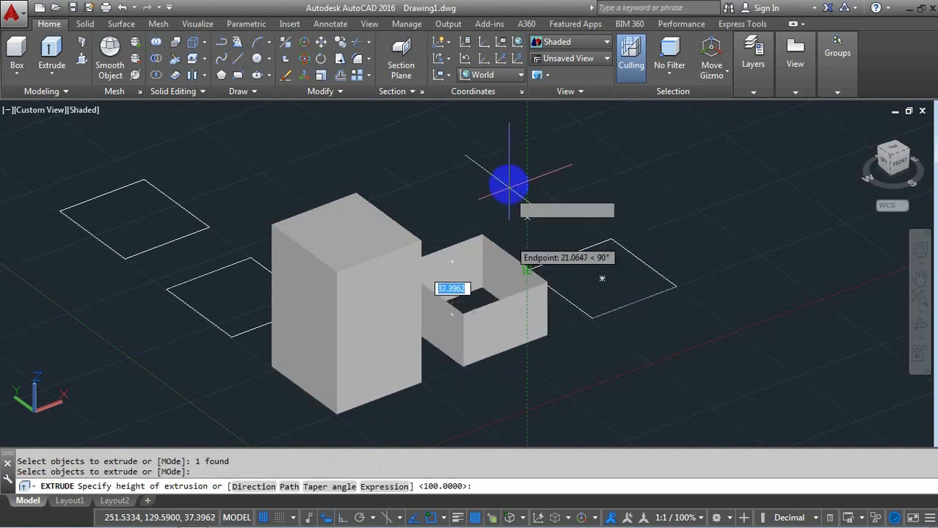
{"action": "type", "text": "100"}
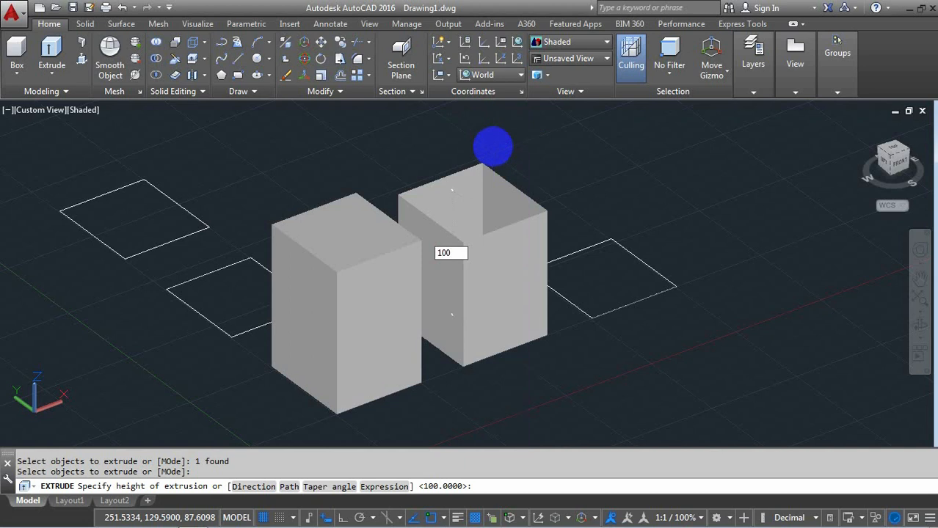
{"action": "key", "text": "Return"}
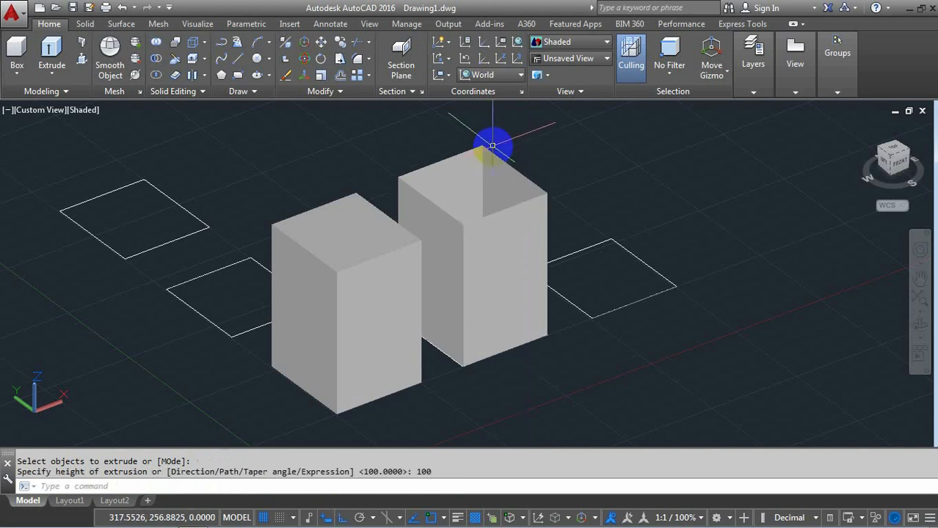
Step: Orbit around the solid and surface extrusions and compare the closed block with the open-walled one
{"action": "scroll", "coordinate": [543, 202], "scroll_direction": "up", "scroll_amount": 3}
{"action": "scroll", "coordinate": [575, 209], "scroll_direction": "down", "scroll_amount": 3}
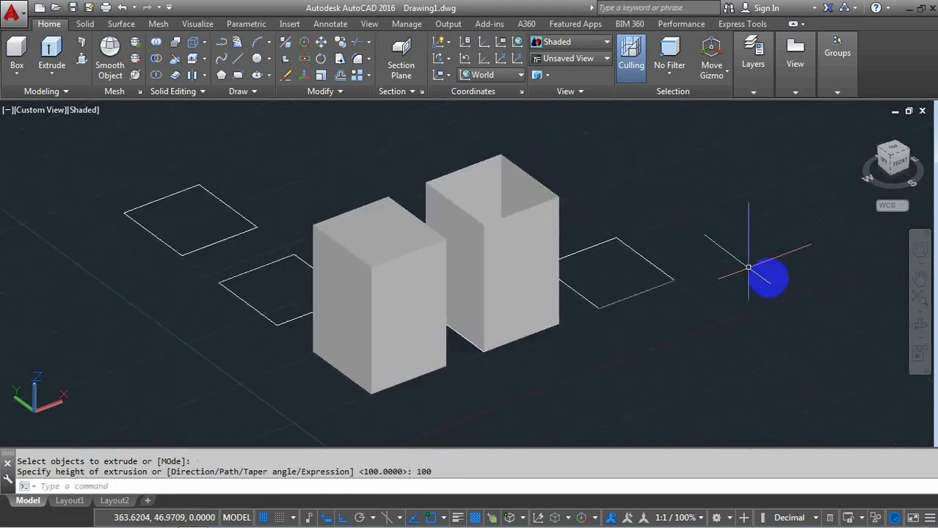
{"action": "left_click_drag", "start_coordinate": [512, 310], "coordinate": [377, 224]}
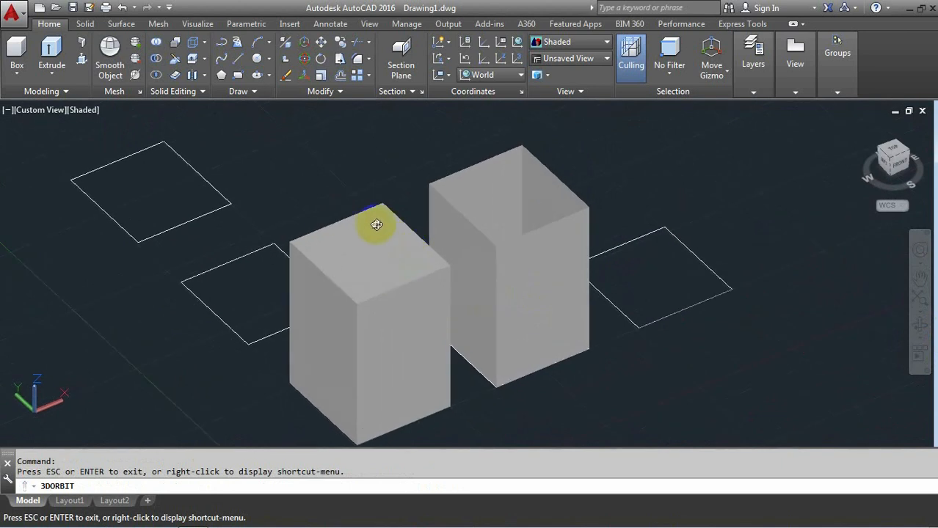
{"action": "right_click", "coordinate": [349, 168]}
{"action": "left_click", "coordinate": [378, 174]}
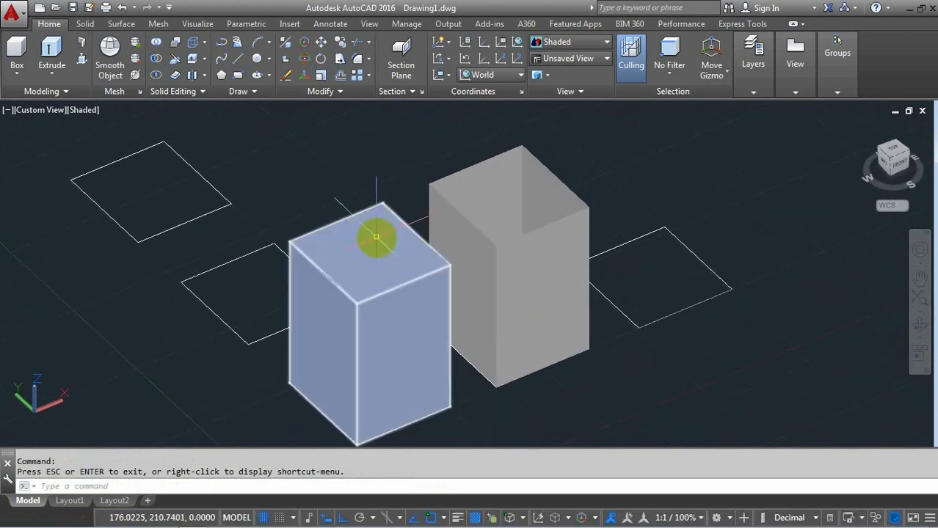
{"action": "left_click", "coordinate": [490, 160]}
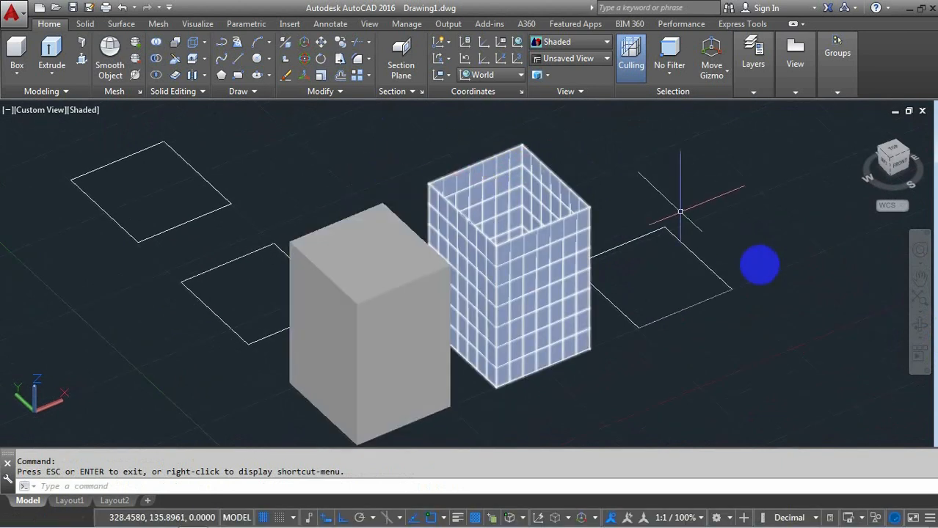
{"action": "left_click", "coordinate": [920, 325]}
{"action": "left_click_drag", "start_coordinate": [677, 268], "coordinate": [589, 159]}
{"action": "right_click", "coordinate": [616, 146]}
{"action": "left_click", "coordinate": [646, 155]}
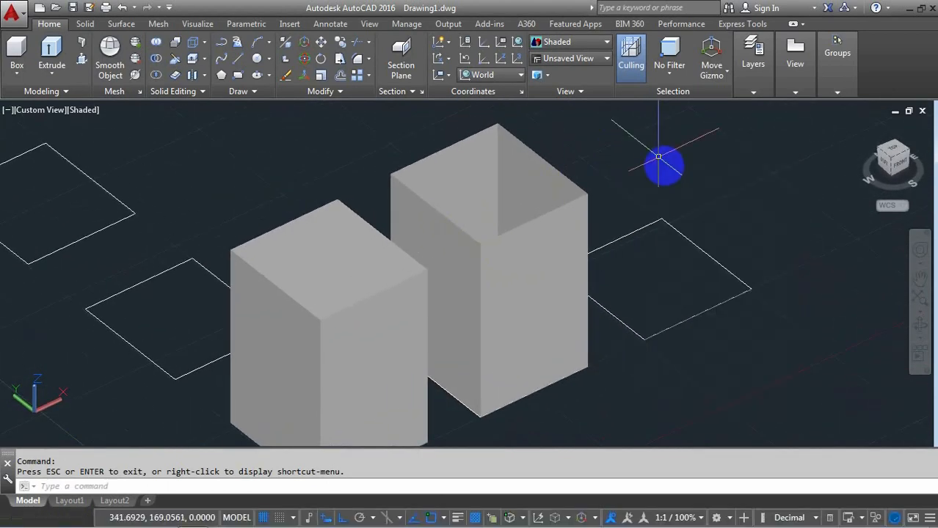
{"action": "scroll", "coordinate": [664, 168], "scroll_direction": "down", "scroll_amount": 4}
{"action": "scroll", "coordinate": [603, 153], "scroll_direction": "up", "scroll_amount": 5}
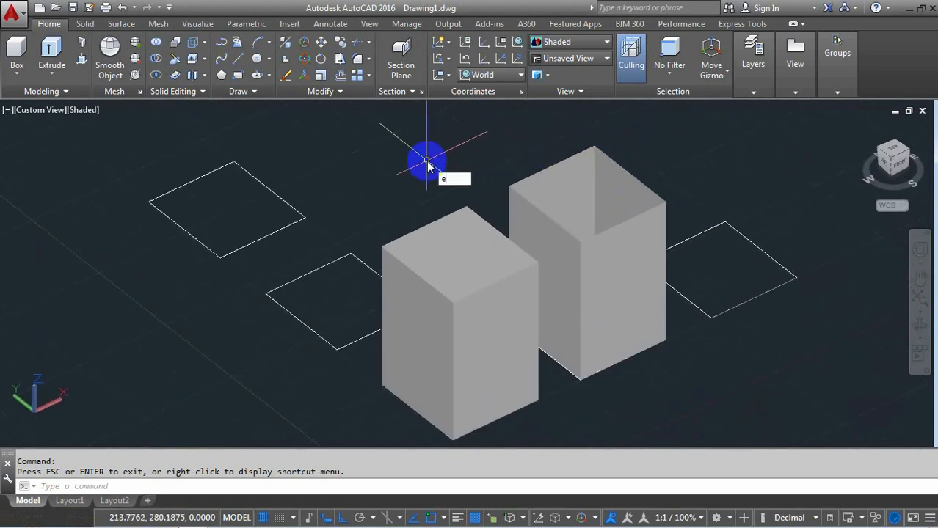
Step: Extrude the nearest rectangle copy along Y with the Direction option, from the solid's front base corner to the top corner diagonally across its X-side face
{"action": "type", "text": "xt"}
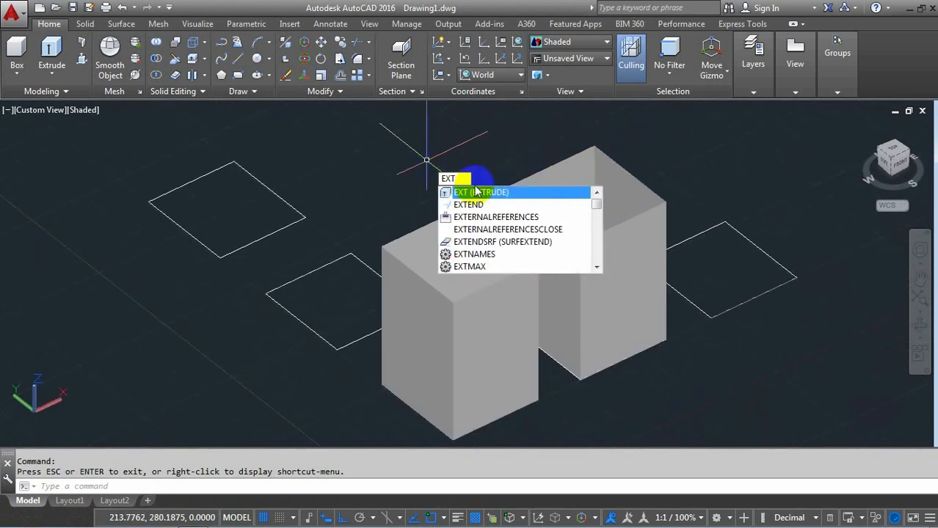
{"action": "left_click", "coordinate": [476, 193]}
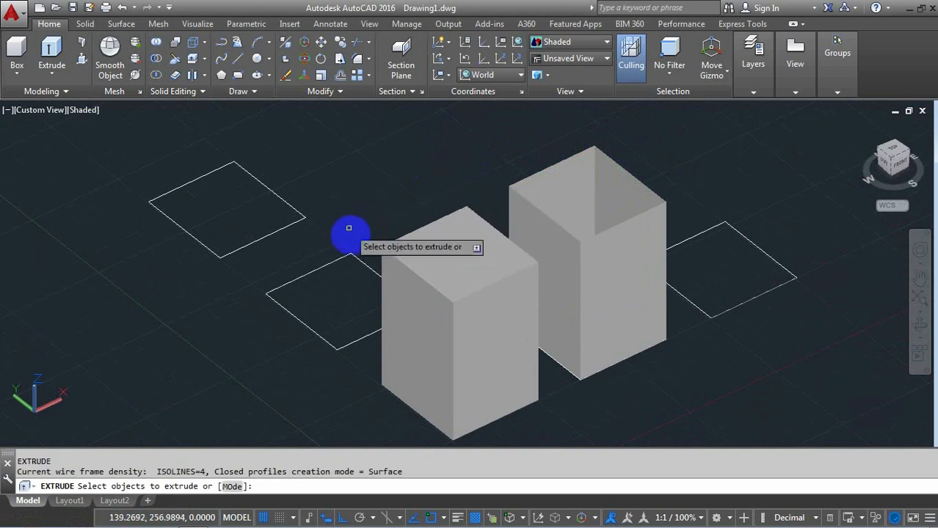
{"action": "left_click", "coordinate": [332, 261]}
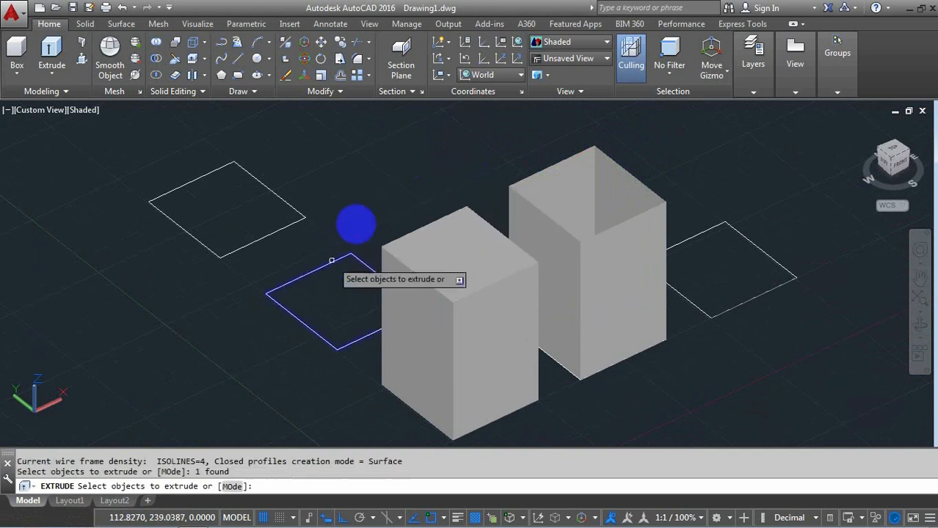
{"action": "right_click", "coordinate": [361, 212]}
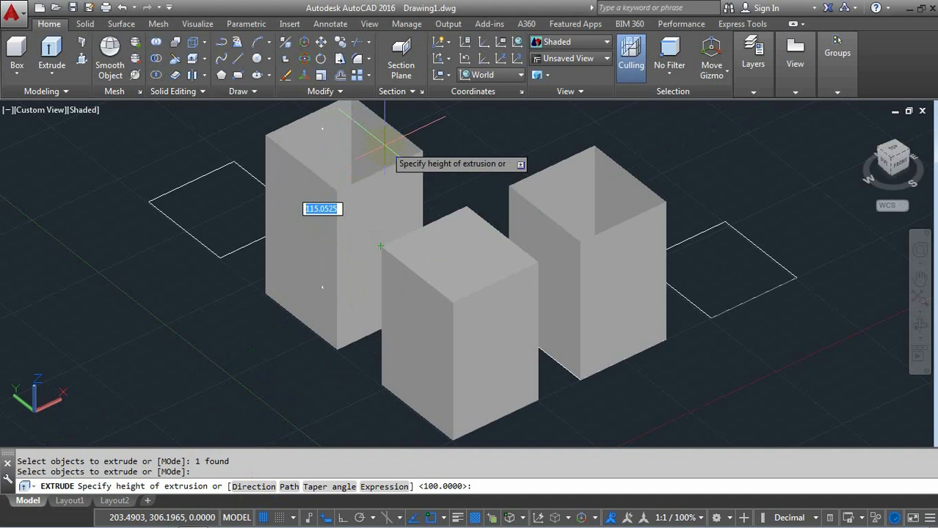
{"action": "key", "text": "Return"}
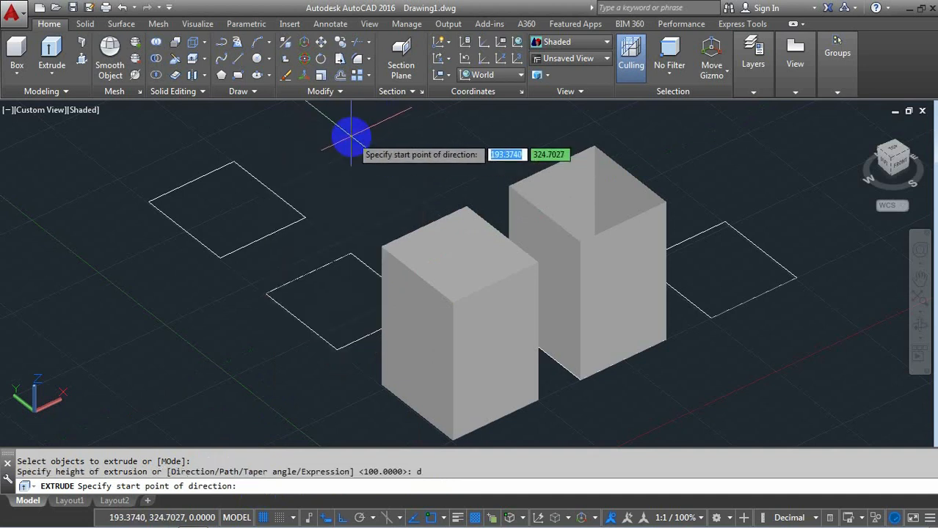
{"action": "scroll", "coordinate": [351, 137], "scroll_direction": "down", "scroll_amount": 2}
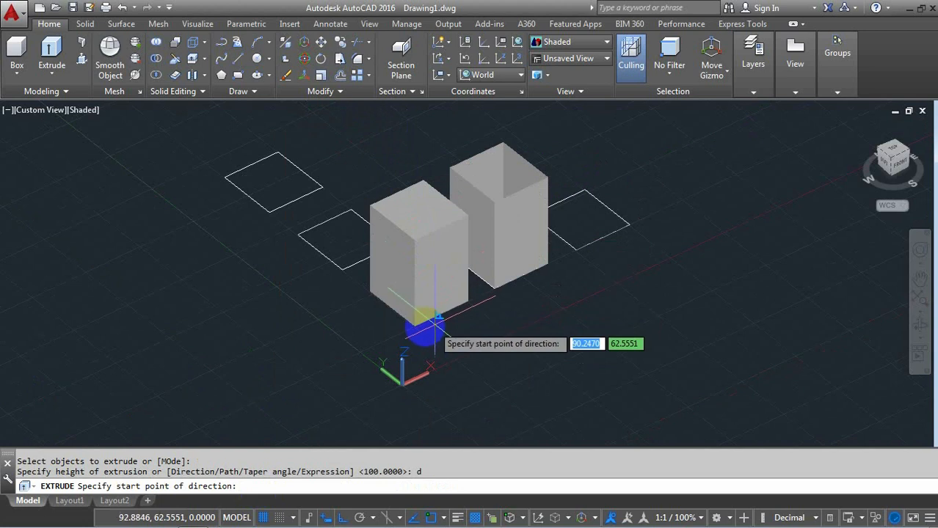
{"action": "left_click", "coordinate": [414, 327]}
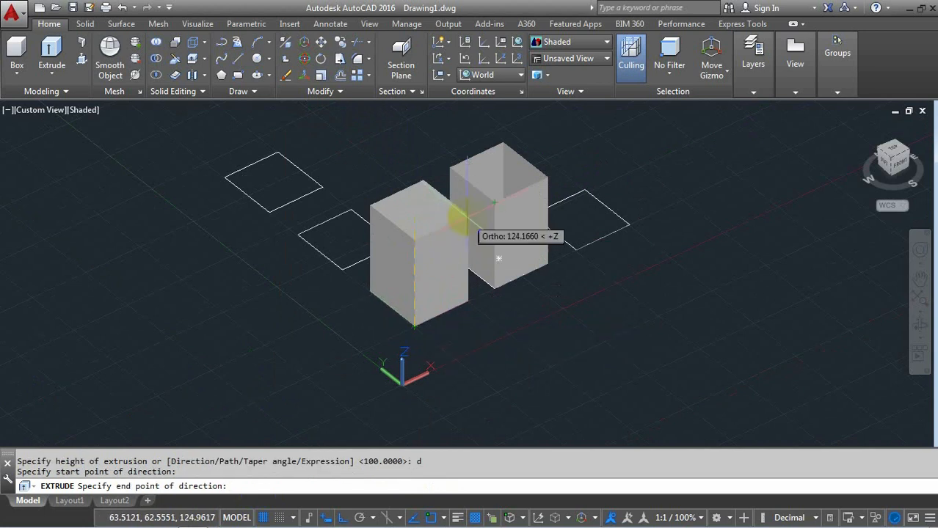
{"action": "scroll", "coordinate": [457, 218], "scroll_direction": "up", "scroll_amount": 2}
{"action": "scroll", "coordinate": [456, 217], "scroll_direction": "up", "scroll_amount": 3}
{"action": "left_click", "coordinate": [467, 215]}
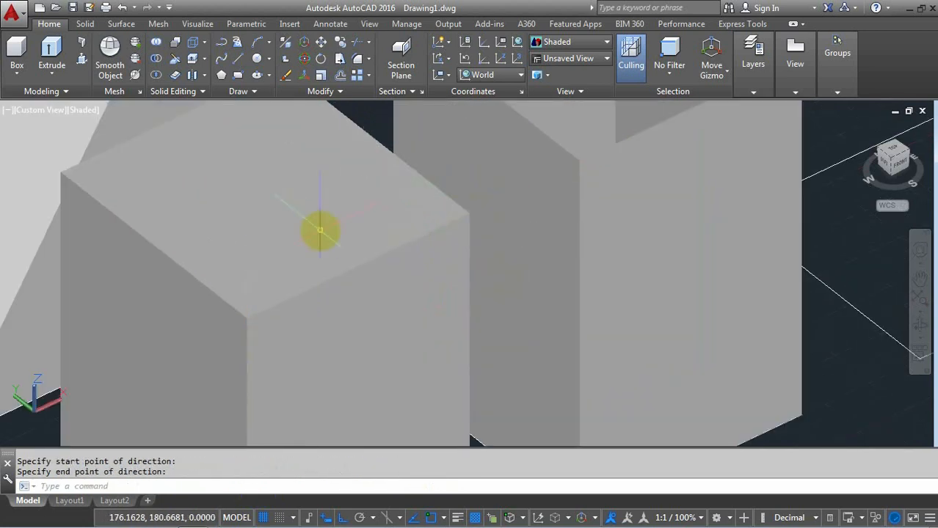
Step: Examine the slanted surface extrusion beside the two upright extrusions
{"action": "scroll", "coordinate": [320, 231], "scroll_direction": "down", "scroll_amount": 6}
{"action": "middle_click_drag", "start_coordinate": [300, 146], "coordinate": [344, 139]}
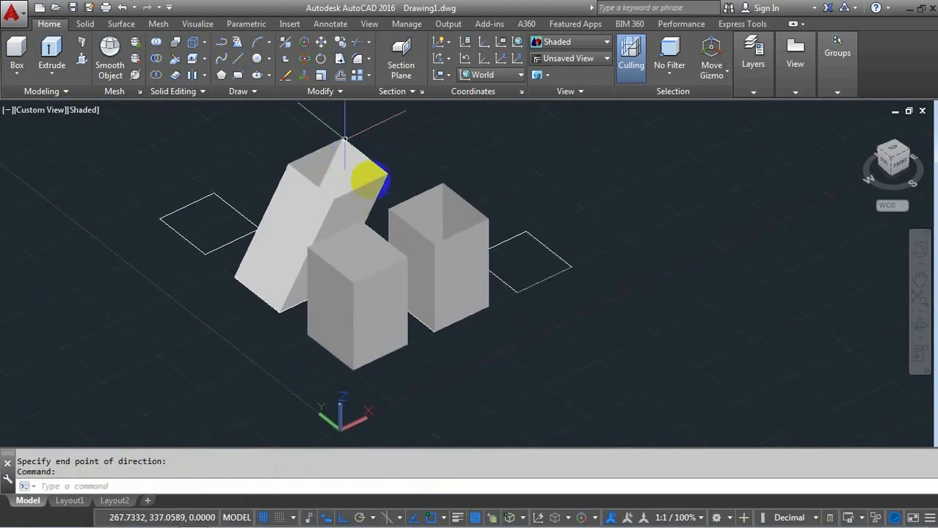
{"action": "scroll", "coordinate": [335, 172], "scroll_direction": "up", "scroll_amount": 2}
{"action": "scroll", "coordinate": [395, 209], "scroll_direction": "down", "scroll_amount": 3}
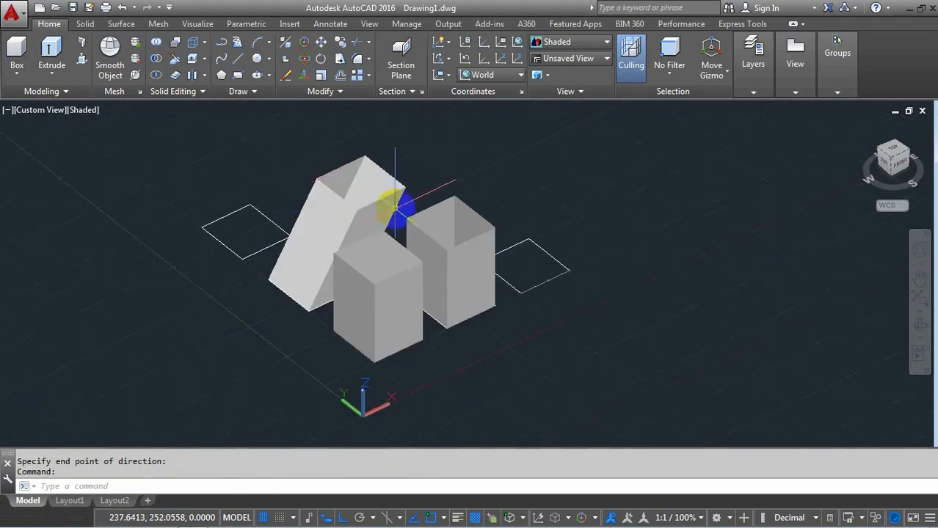
{"action": "scroll", "coordinate": [285, 185], "scroll_direction": "up", "scroll_amount": 3}
{"action": "scroll", "coordinate": [285, 185], "scroll_direction": "down", "scroll_amount": 4}
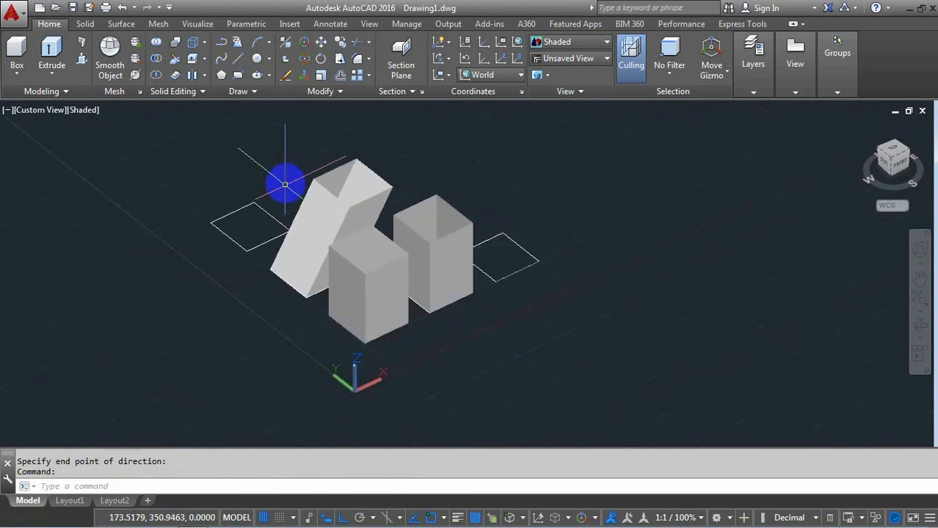
{"action": "scroll", "coordinate": [285, 185], "scroll_direction": "up", "scroll_amount": 3}
{"action": "middle_click_drag", "start_coordinate": [285, 183], "coordinate": [346, 195]}
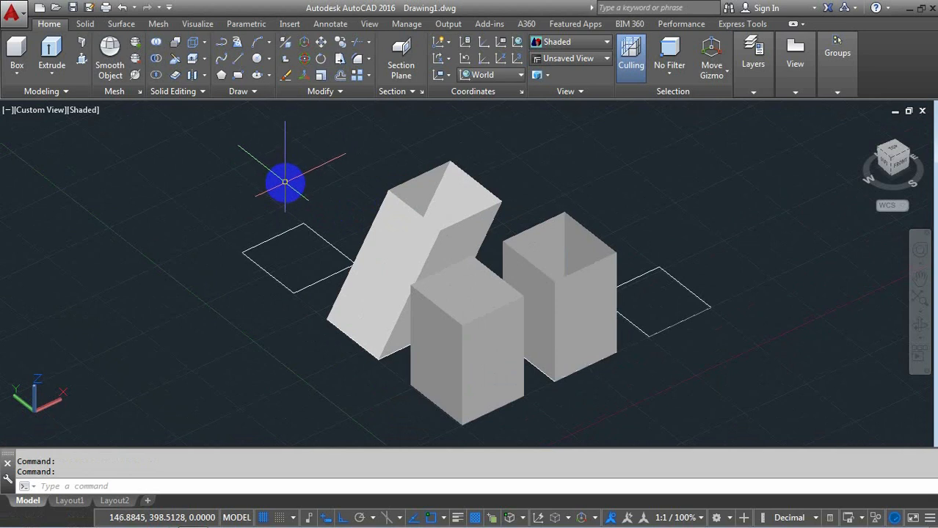
Step: Draw a vertical 3D polyline 100 units high from the back corner of the farthest rectangle along Y
{"action": "middle_click_drag", "start_coordinate": [284, 182], "coordinate": [306, 217]}
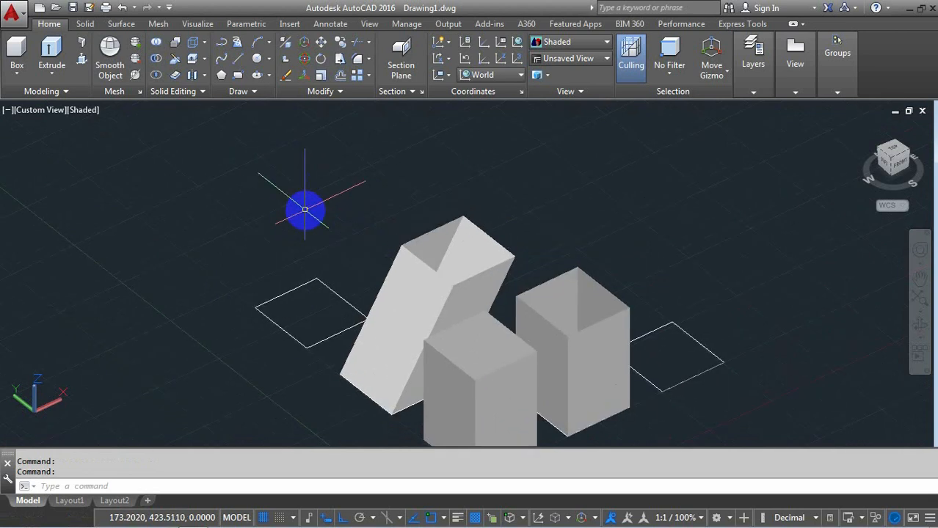
{"action": "type", "text": "p"}
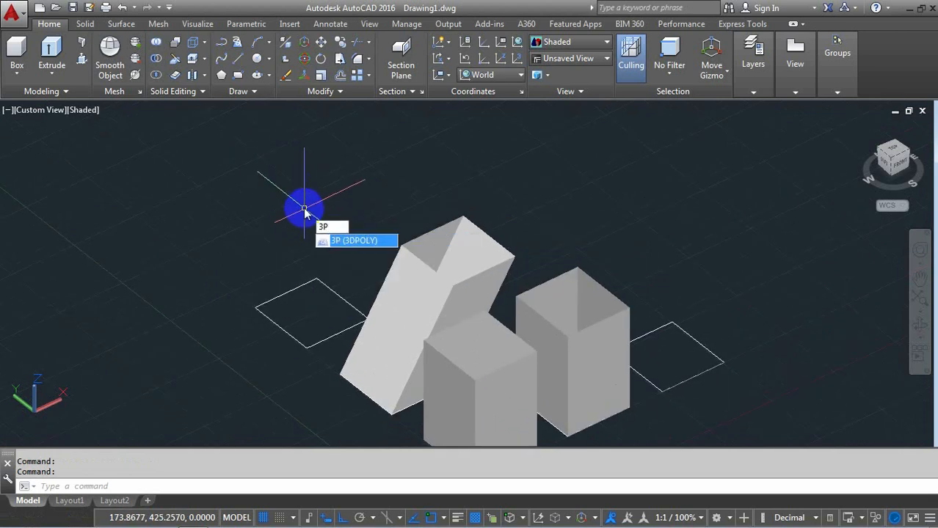
{"action": "key", "text": "Return"}
{"action": "left_click", "coordinate": [316, 280]}
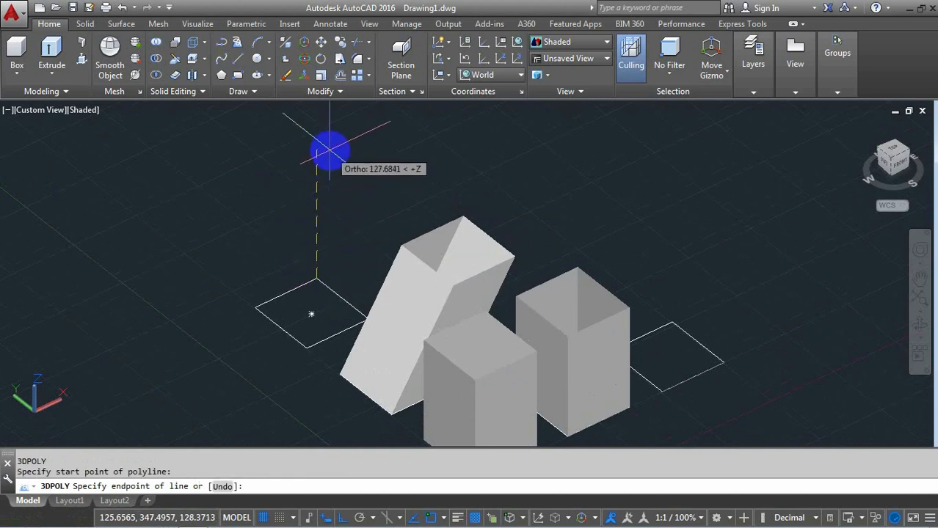
{"action": "type", "text": "1"}
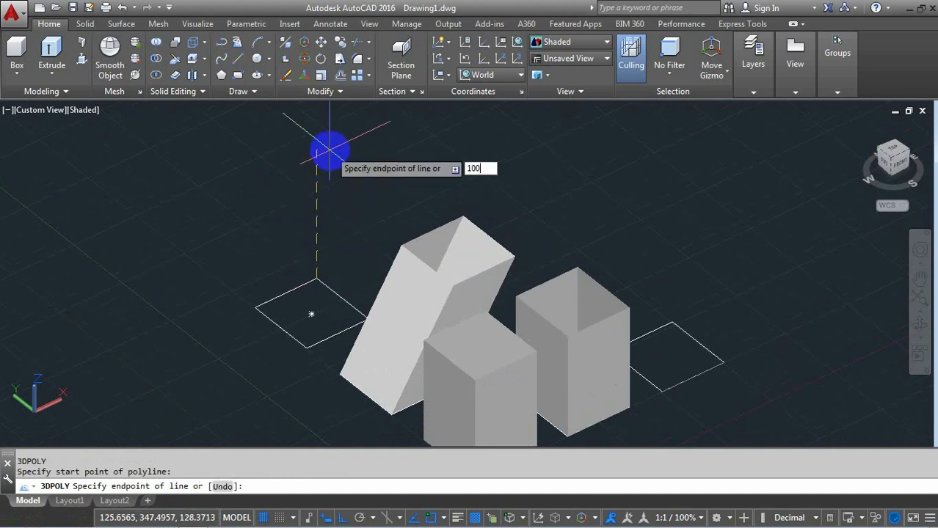
{"action": "type", "text": "00"}
{"action": "key", "text": "Return"}
{"action": "key", "text": "Return"}
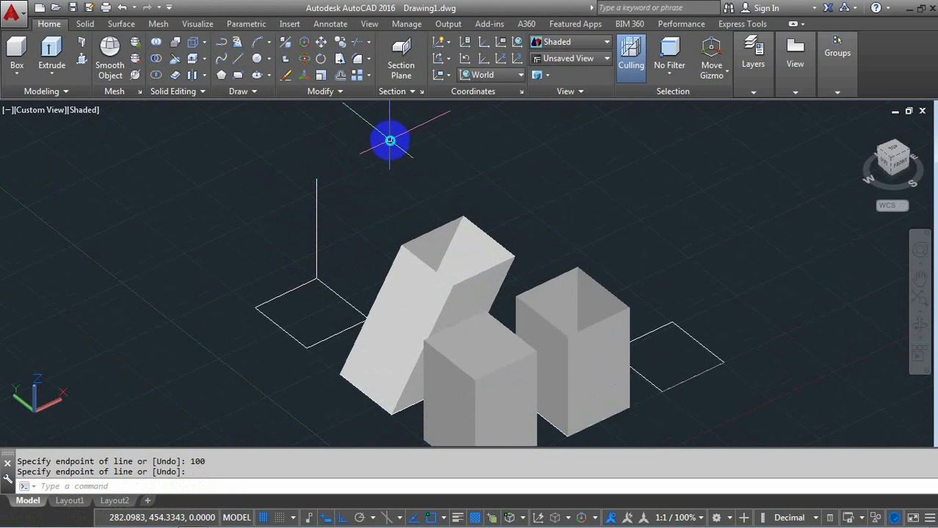
Step: Draw a slanted 3D polyline from the same rectangle's adjacent corner to the upper end of the vertical line
{"action": "right_click", "coordinate": [389, 140]}
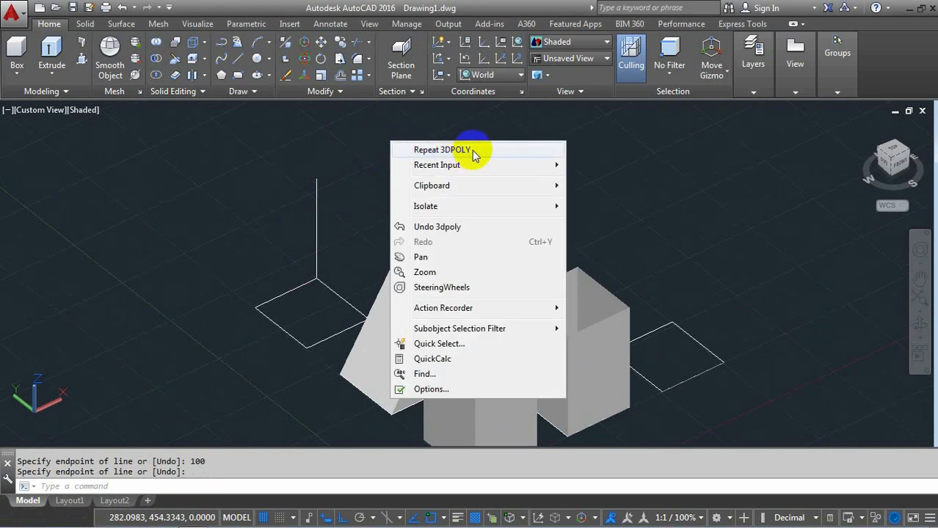
{"action": "left_click", "coordinate": [442, 150]}
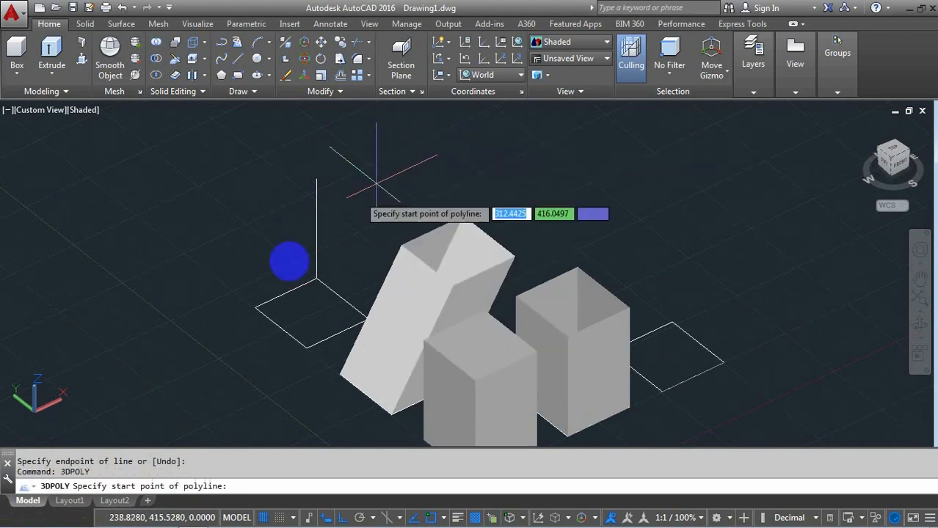
{"action": "left_click", "coordinate": [257, 307]}
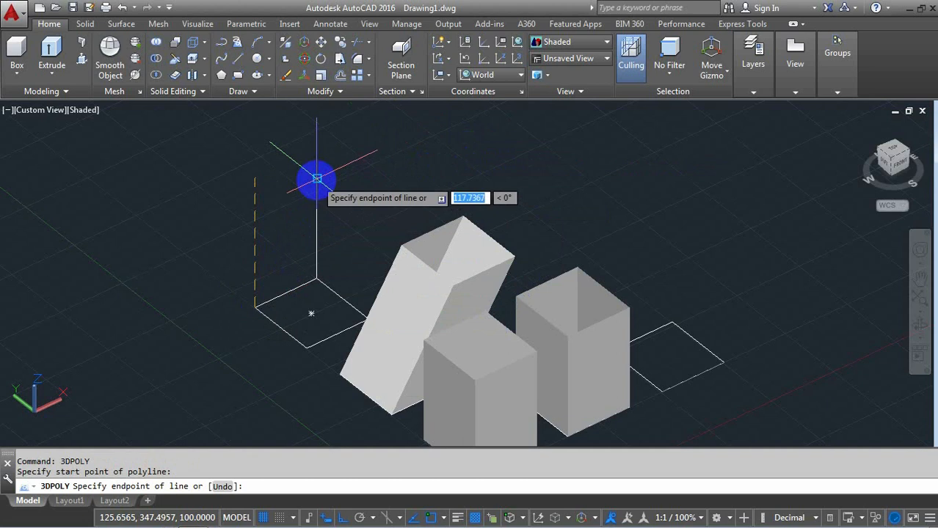
{"action": "left_click", "coordinate": [318, 179]}
{"action": "key", "text": "Return"}
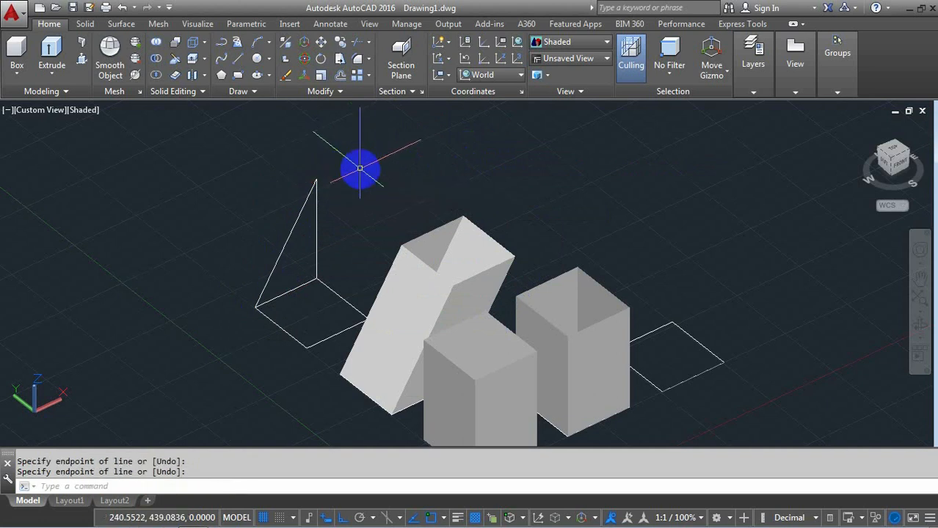
Step: Erase the vertical 3D polyline standing on the farthest rectangle along Y, keeping the slanted one
{"action": "type", "text": "E"}
{"action": "key", "text": "Return"}
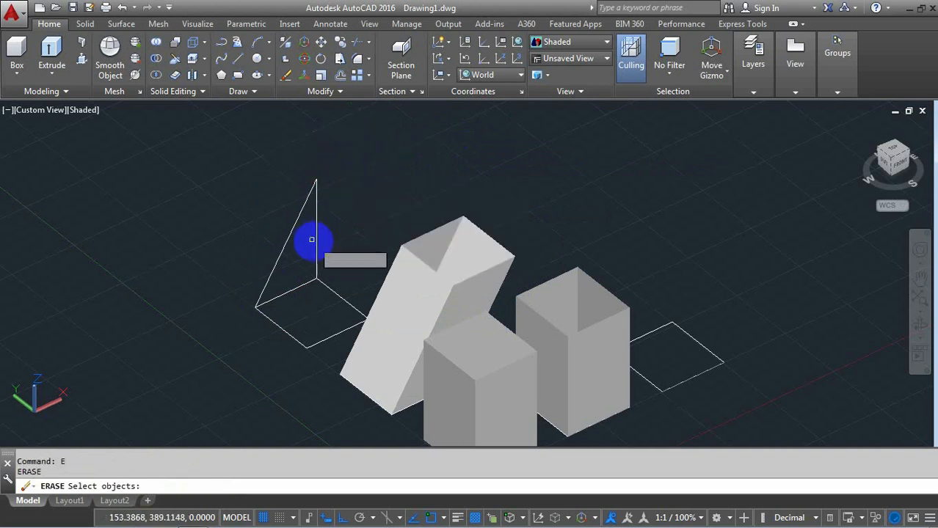
{"action": "left_click", "coordinate": [317, 241]}
{"action": "key", "text": "Return"}
Step: Extrude the farthest rectangle along Y in Solid mode, using the Direction option from the slanted polyline's lower end to its upper end
{"action": "scroll", "coordinate": [374, 176], "scroll_direction": "down", "scroll_amount": 3}
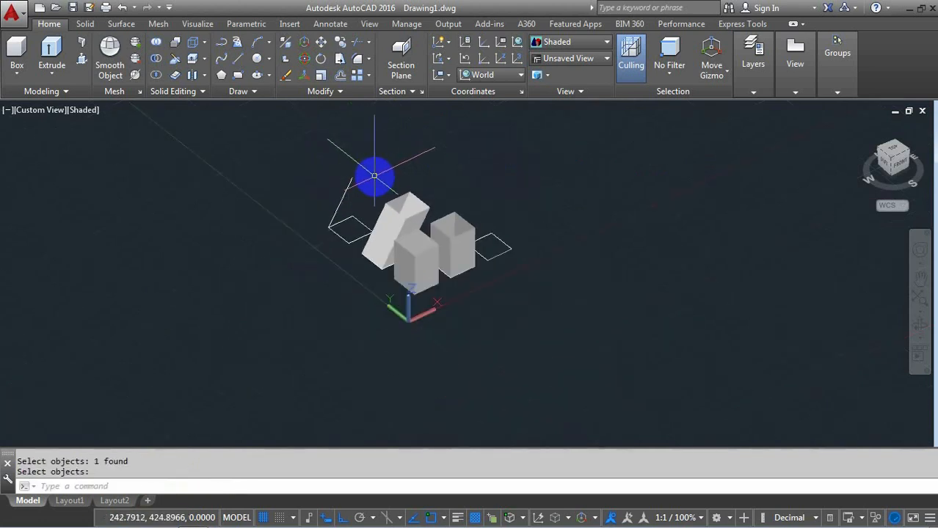
{"action": "scroll", "coordinate": [374, 176], "scroll_direction": "up", "scroll_amount": 2}
{"action": "type", "text": "ext"}
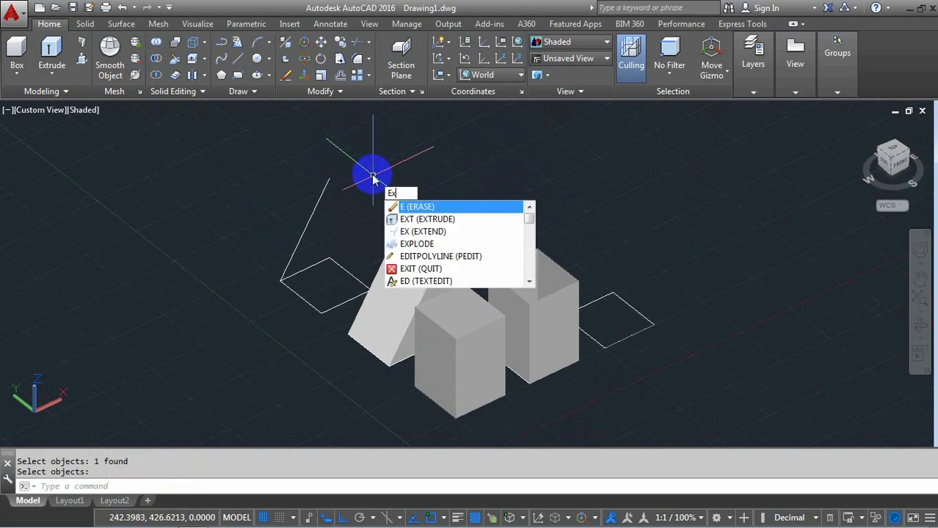
{"action": "key", "text": "Return"}
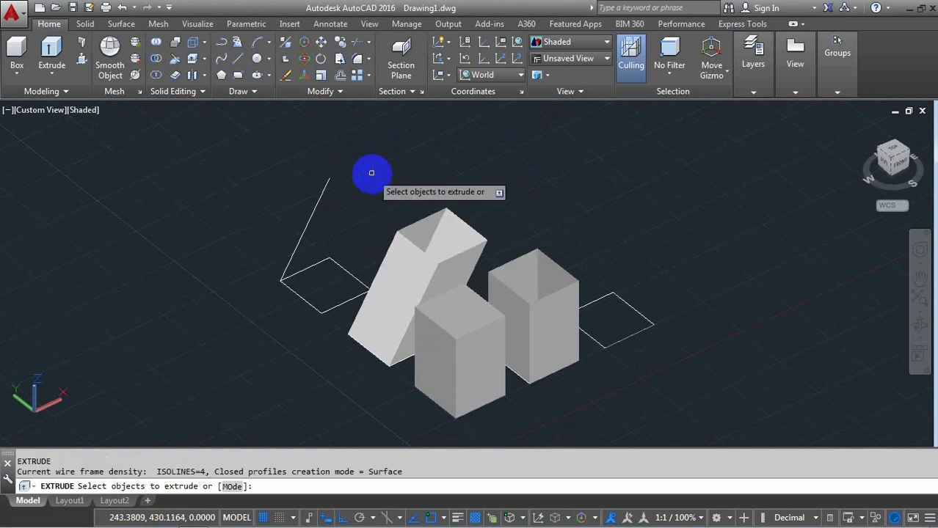
{"action": "type", "text": "mo"}
{"action": "key", "text": "Return"}
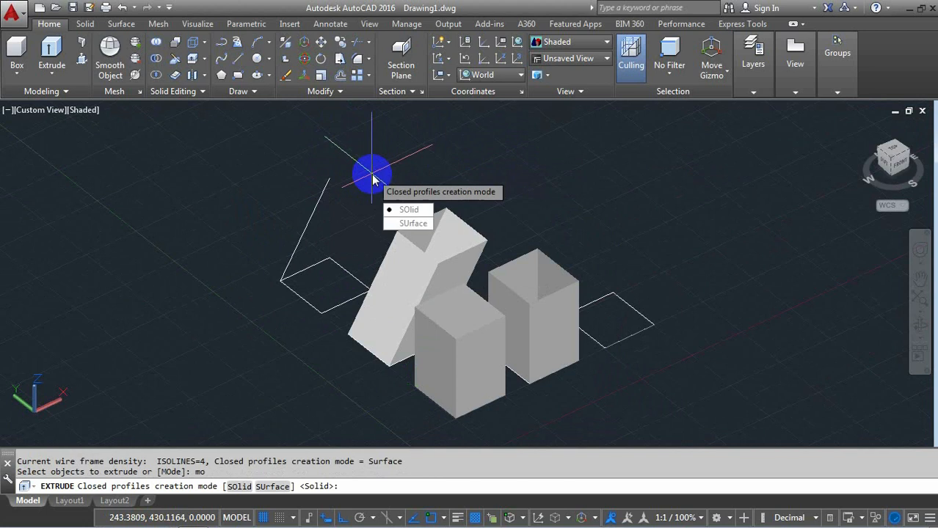
{"action": "left_click", "coordinate": [402, 210]}
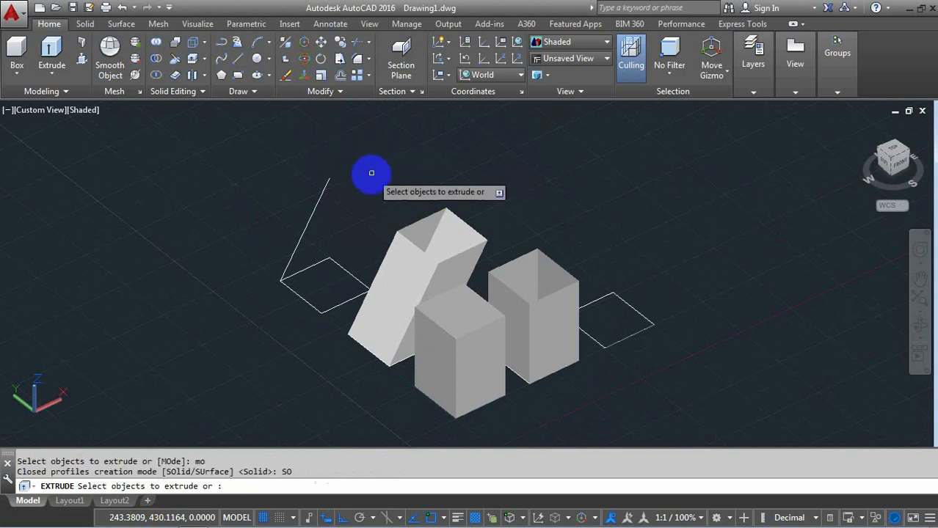
{"action": "left_click", "coordinate": [304, 302]}
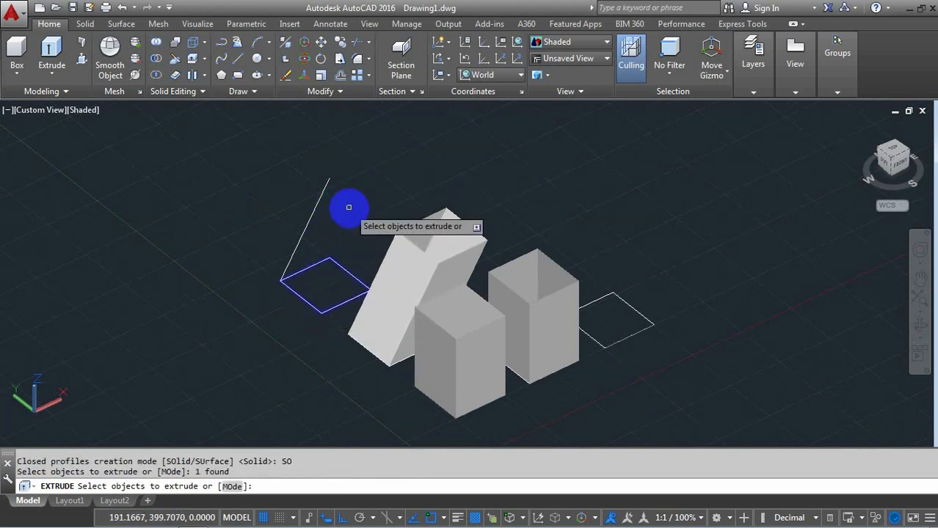
{"action": "key", "text": "Return"}
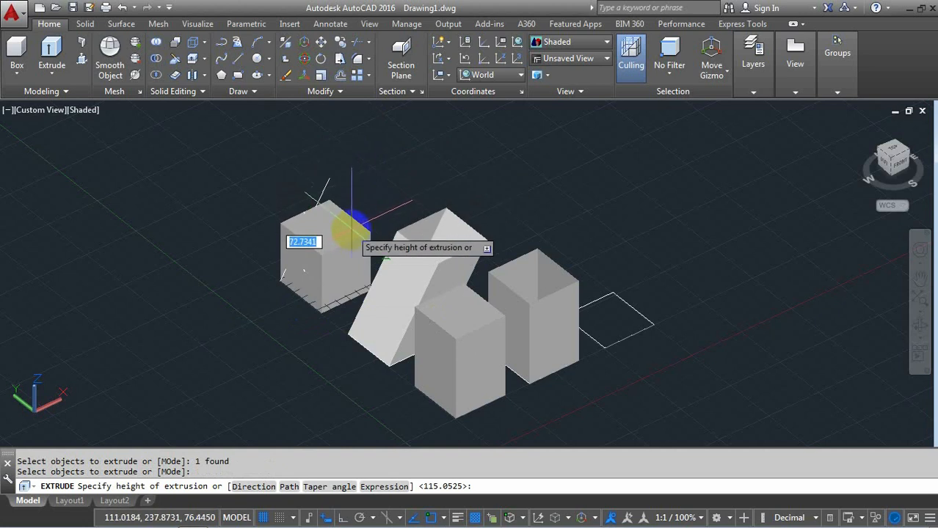
{"action": "type", "text": "d"}
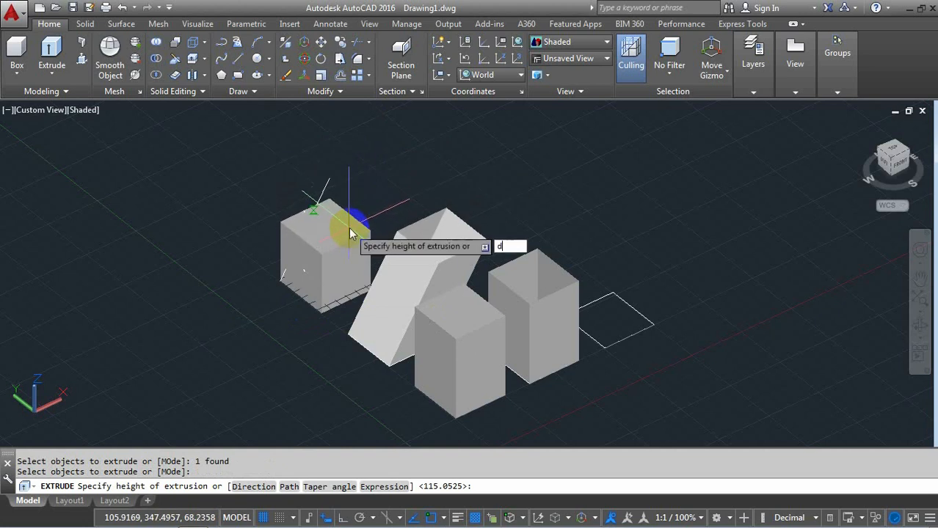
{"action": "key", "text": "Return"}
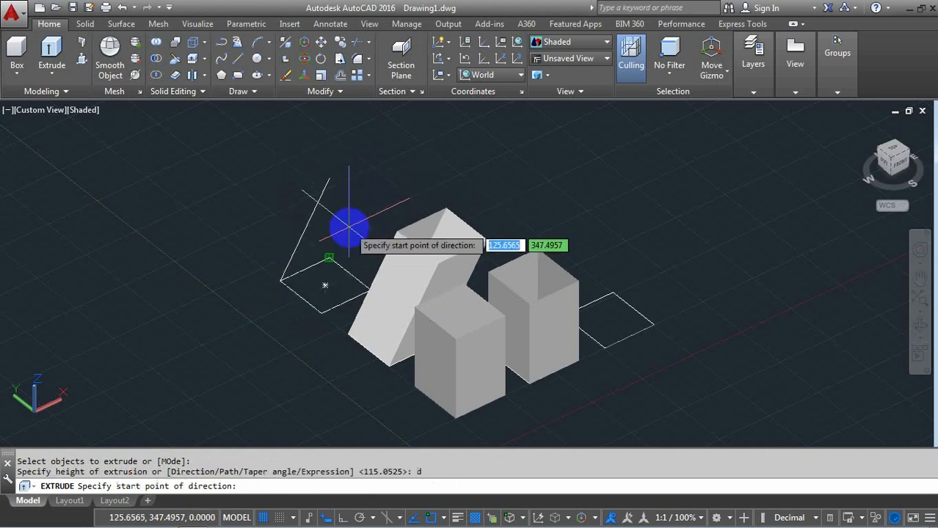
{"action": "left_click", "coordinate": [280, 280]}
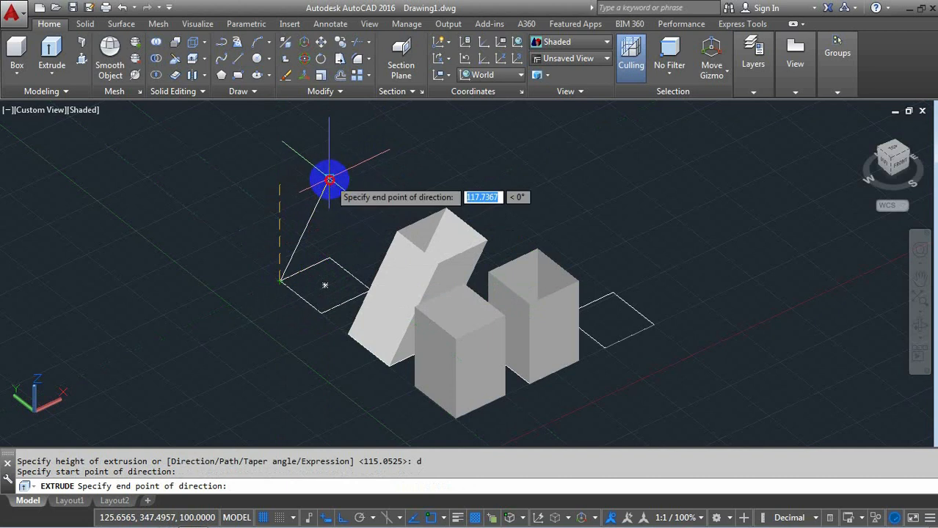
{"action": "left_click", "coordinate": [330, 180]}
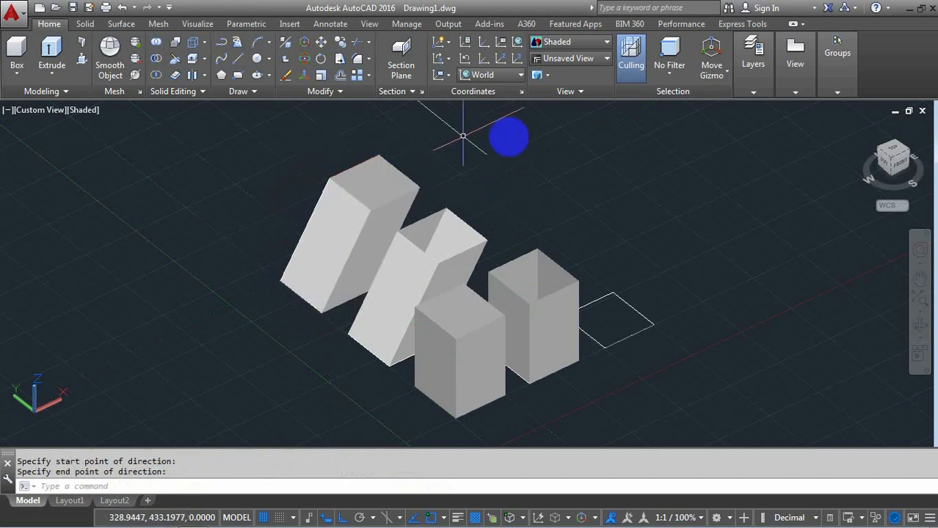
{"action": "left_click", "coordinate": [921, 325]}
{"action": "left_click_drag", "start_coordinate": [542, 291], "coordinate": [492, 205]}
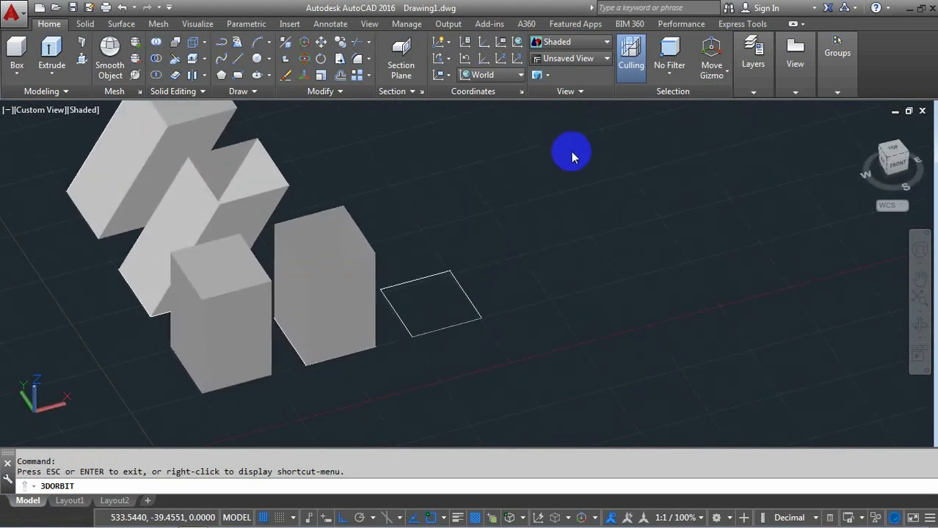
{"action": "right_click", "coordinate": [572, 156]}
{"action": "left_click", "coordinate": [622, 157]}
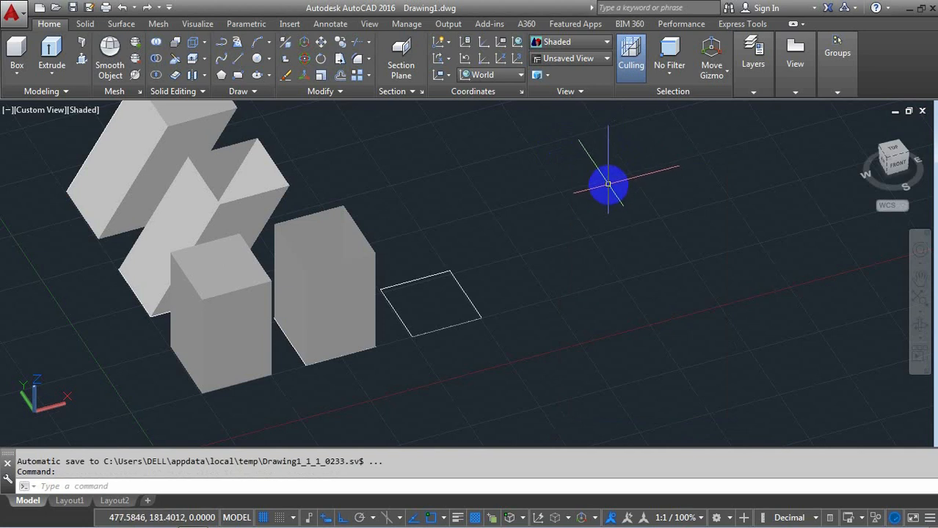
{"action": "type", "text": "ex"}
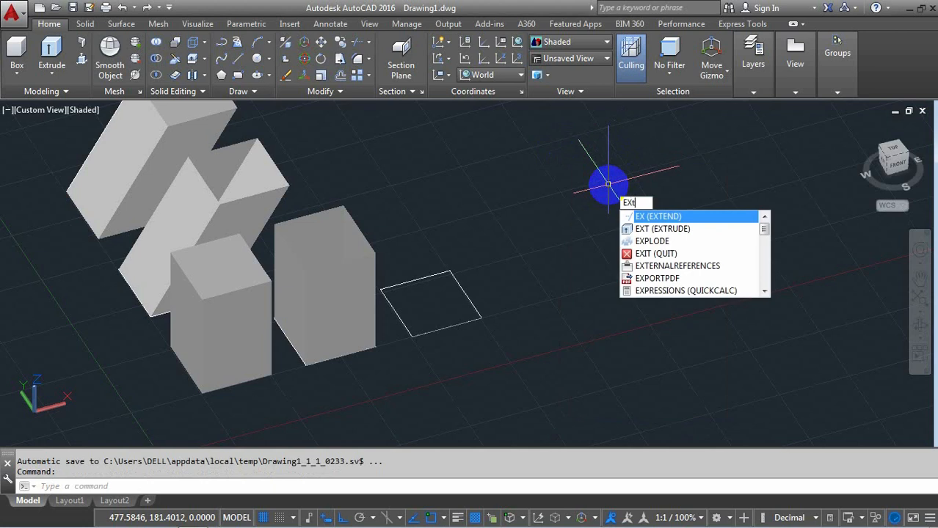
{"action": "type", "text": "t"}
{"action": "key", "text": "Return"}
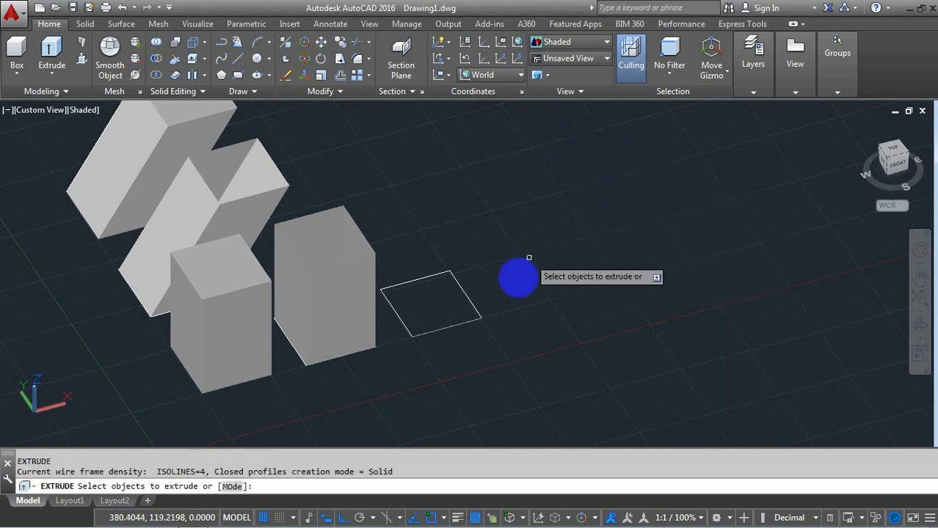
{"action": "left_click", "coordinate": [457, 324]}
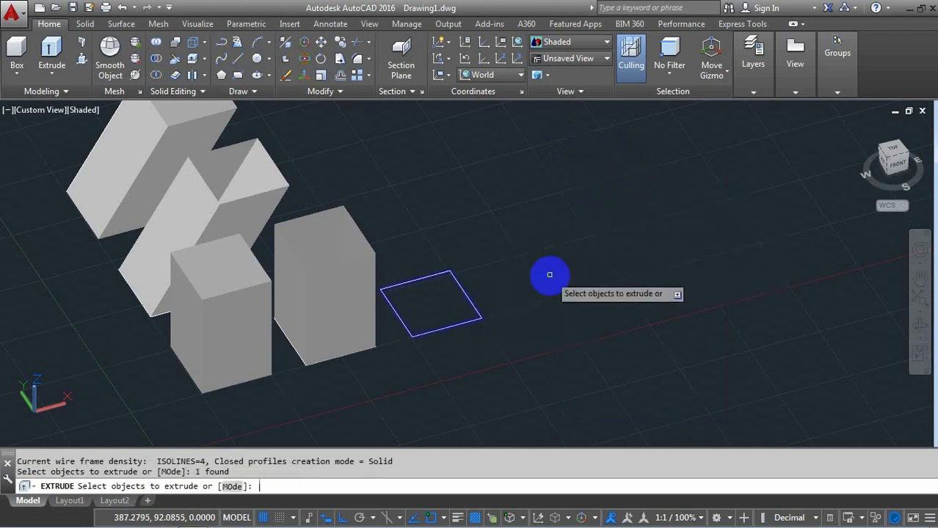
{"action": "key", "text": "Return"}
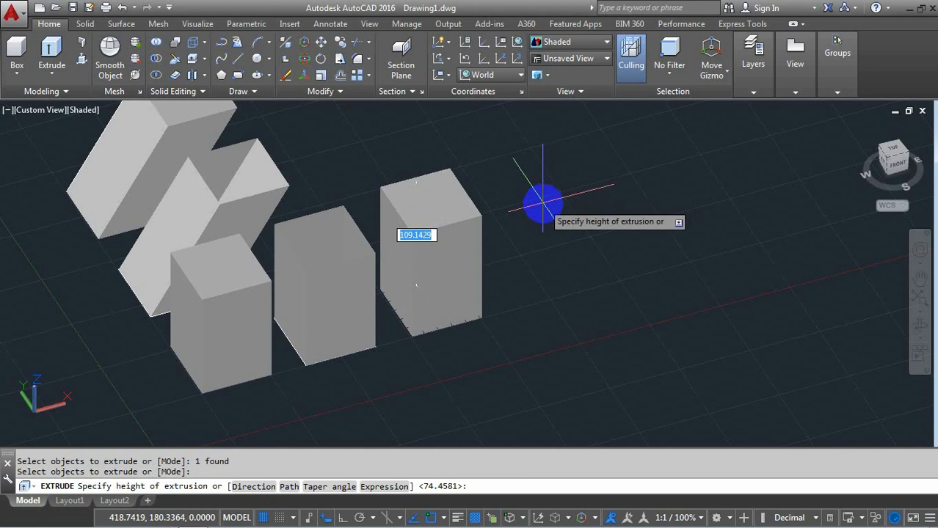
{"action": "key", "text": "Escape"}
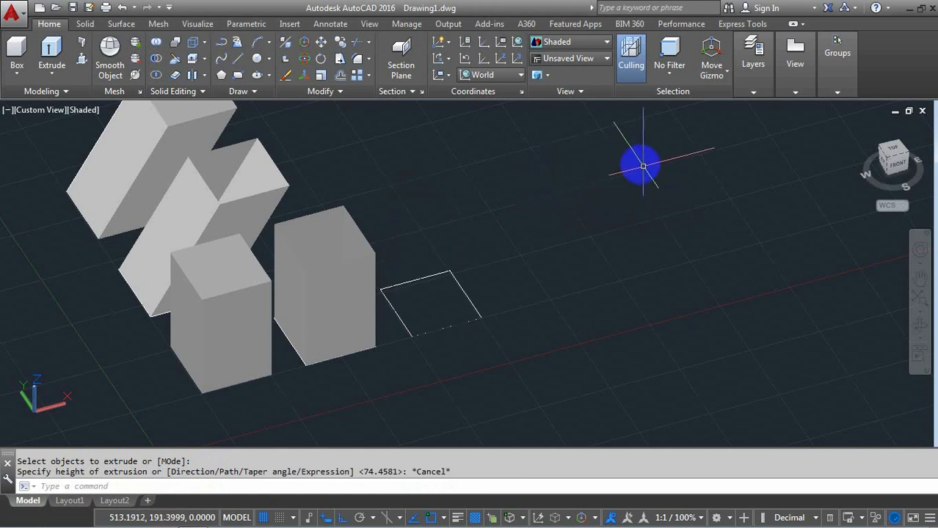
Step: In SW Isometric view with the Front UCS, draw a polyline from the remaining rectangle's outer corner, 100 units up and 100 units along X
{"action": "left_click", "coordinate": [887, 160]}
{"action": "middle_click_drag", "start_coordinate": [693, 257], "coordinate": [441, 270]}
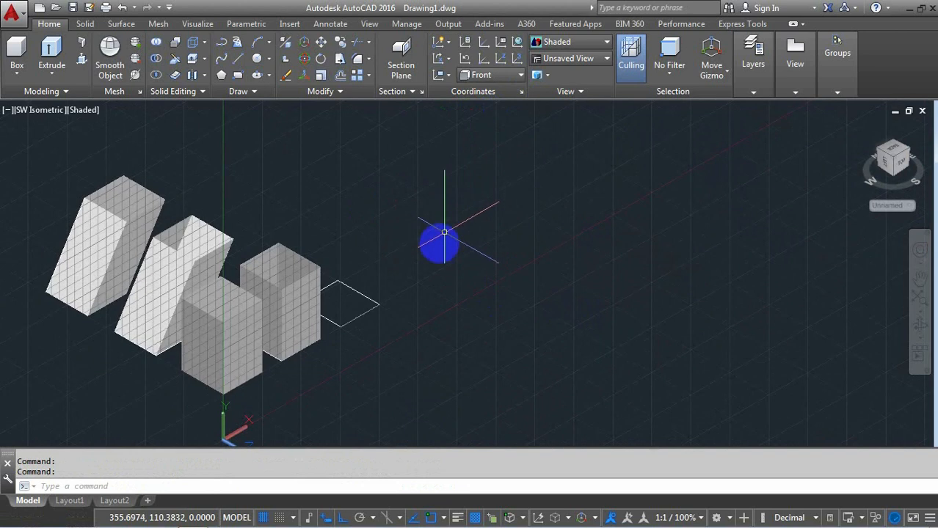
{"action": "middle_click_drag", "start_coordinate": [439, 241], "coordinate": [405, 292]}
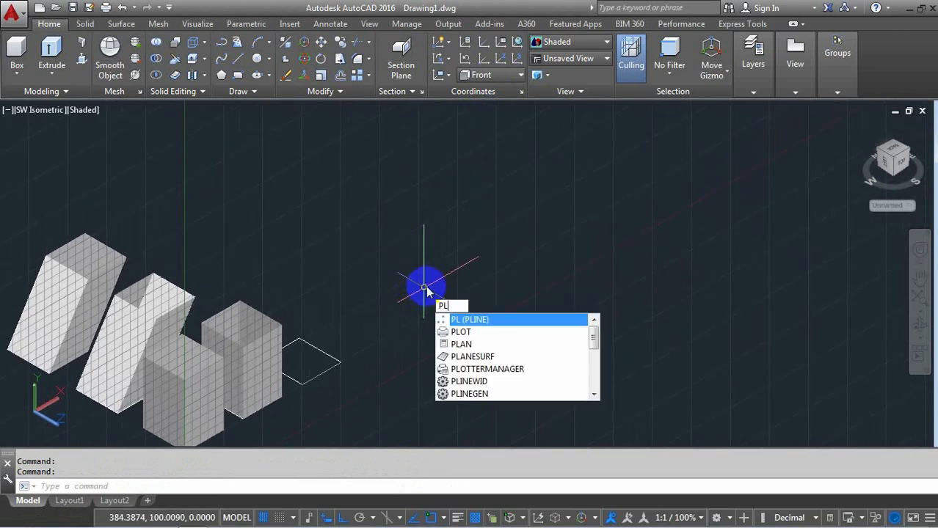
{"action": "key", "text": "Return"}
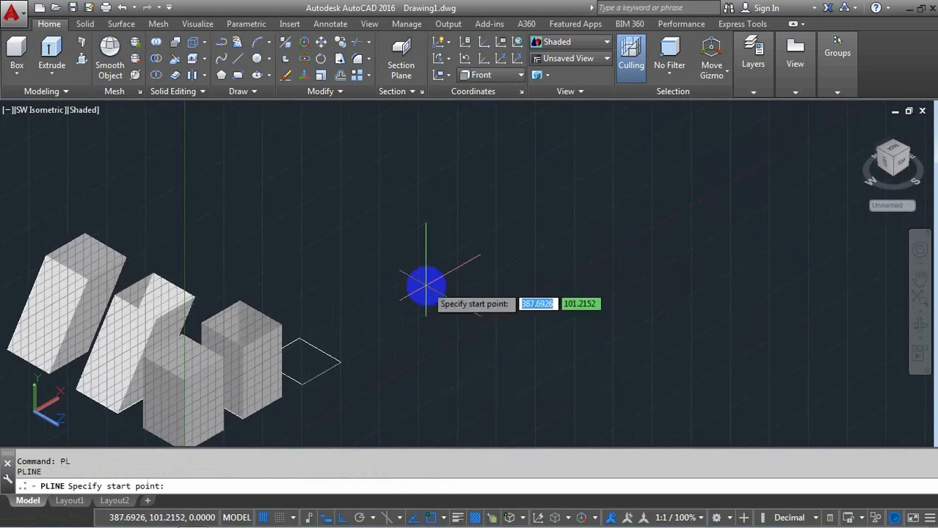
{"action": "left_click", "coordinate": [342, 361]}
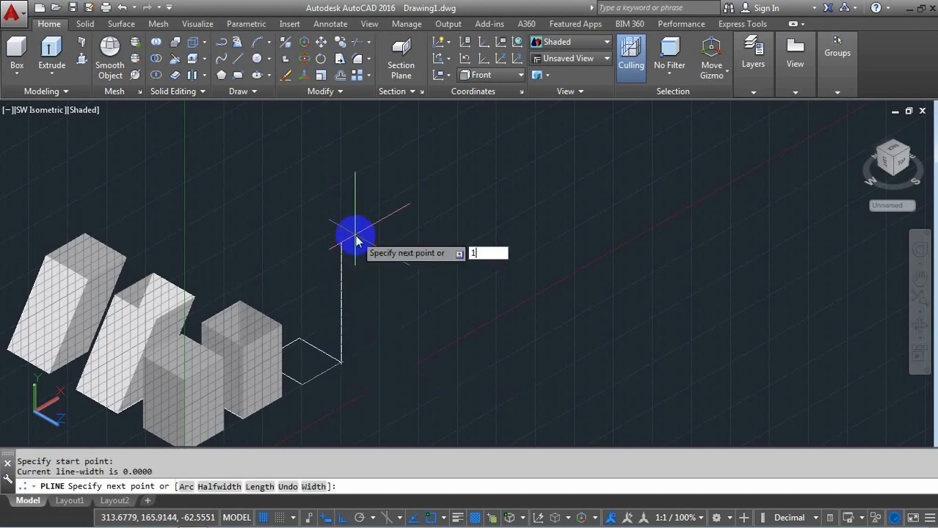
{"action": "type", "text": "100"}
{"action": "key", "text": "Return"}
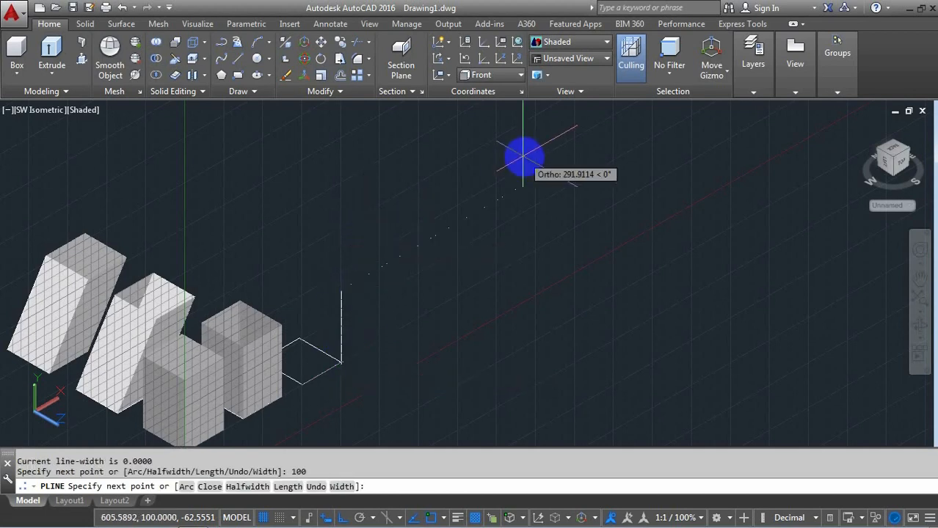
{"action": "type", "text": "1"}
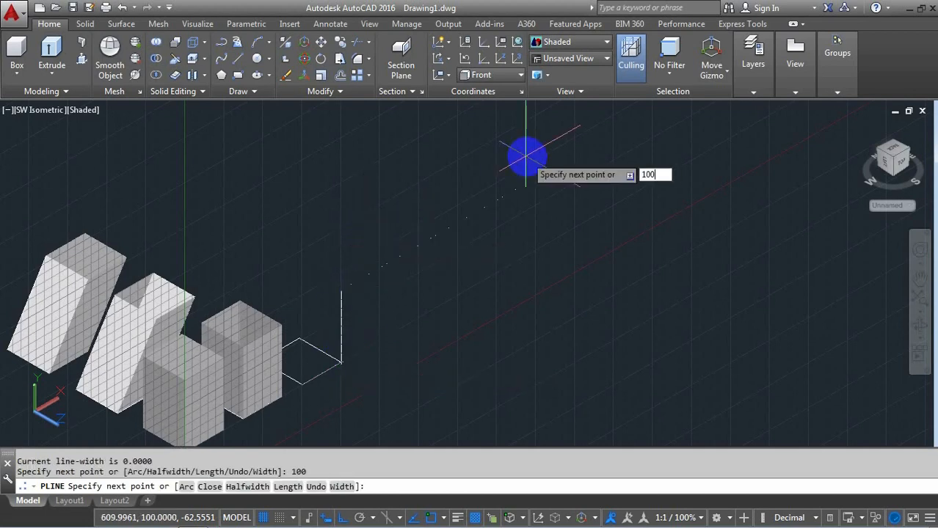
{"action": "type", "text": "00"}
{"action": "key", "text": "Return"}
{"action": "key", "text": "Return"}
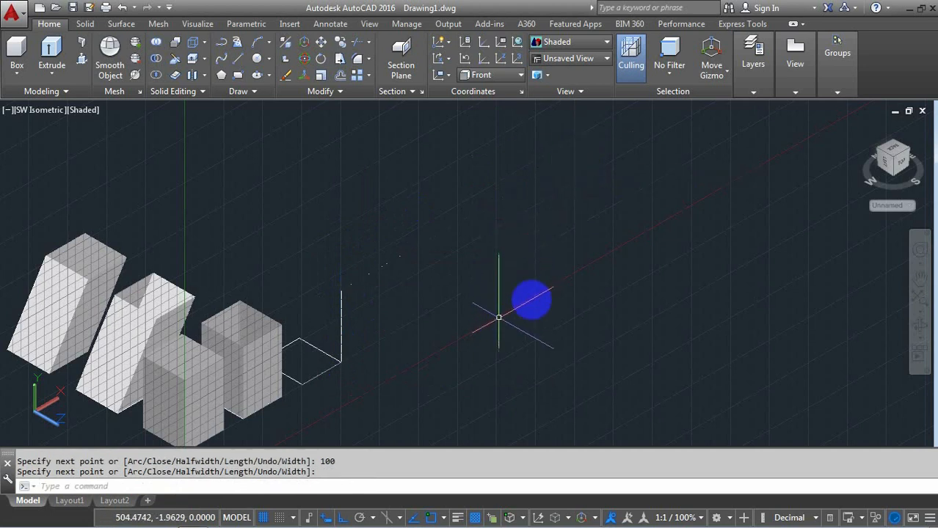
Step: Restore the World UCS and copy the rectangle with its bent polyline about 280 units along X
{"action": "left_click", "coordinate": [497, 98]}
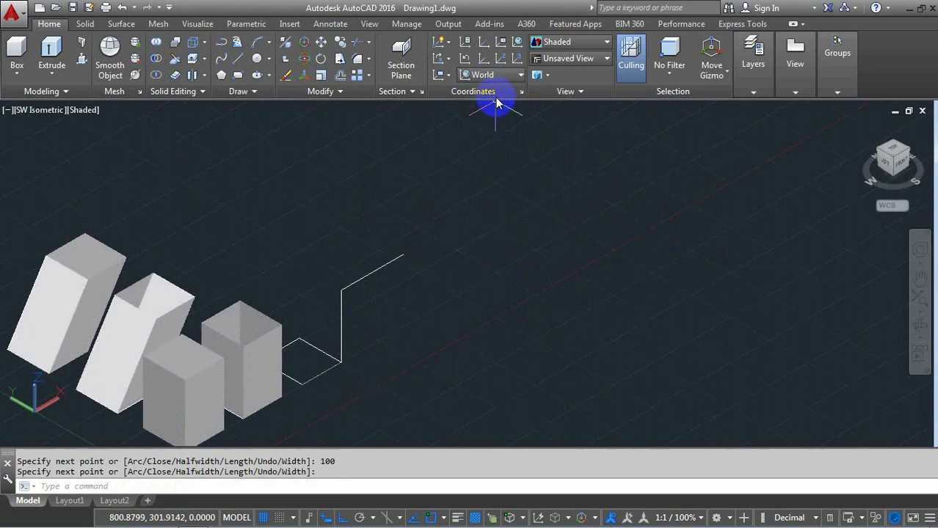
{"action": "type", "text": "co"}
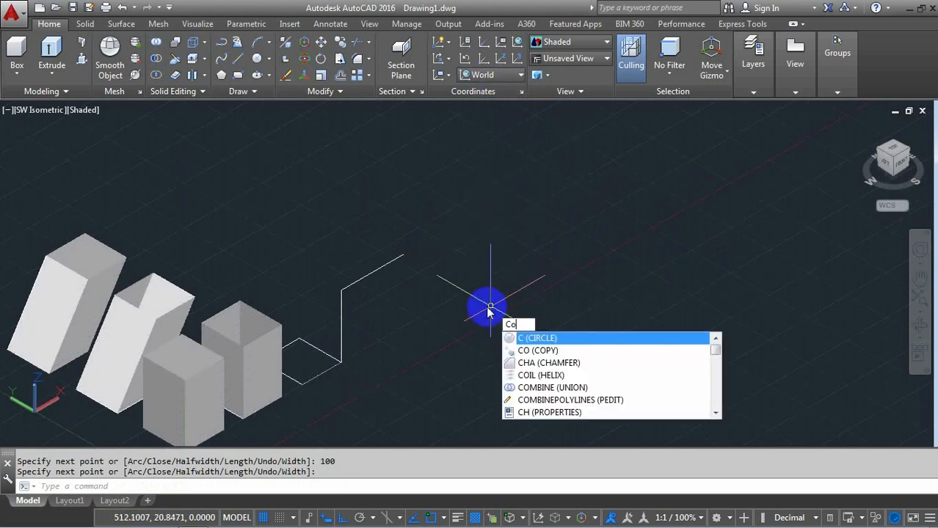
{"action": "left_click", "coordinate": [562, 338]}
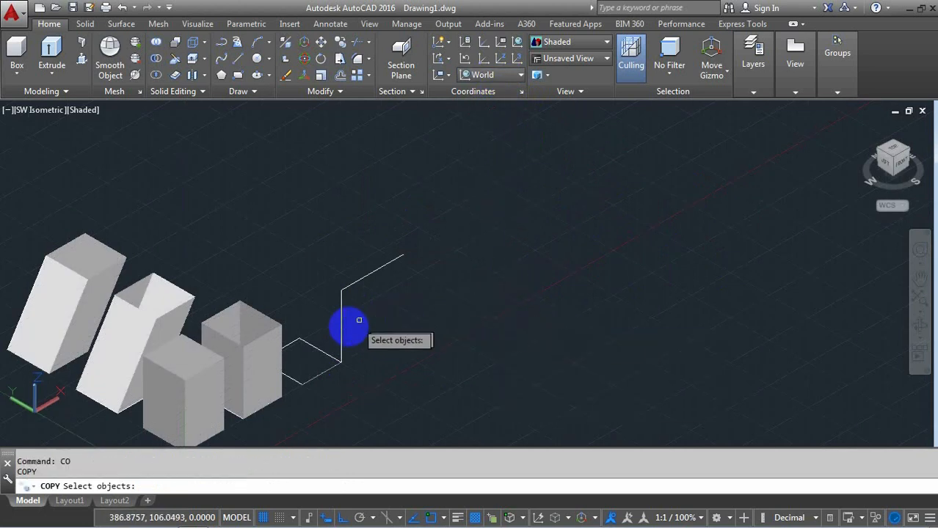
{"action": "left_click", "coordinate": [334, 348]}
{"action": "left_click", "coordinate": [321, 373]}
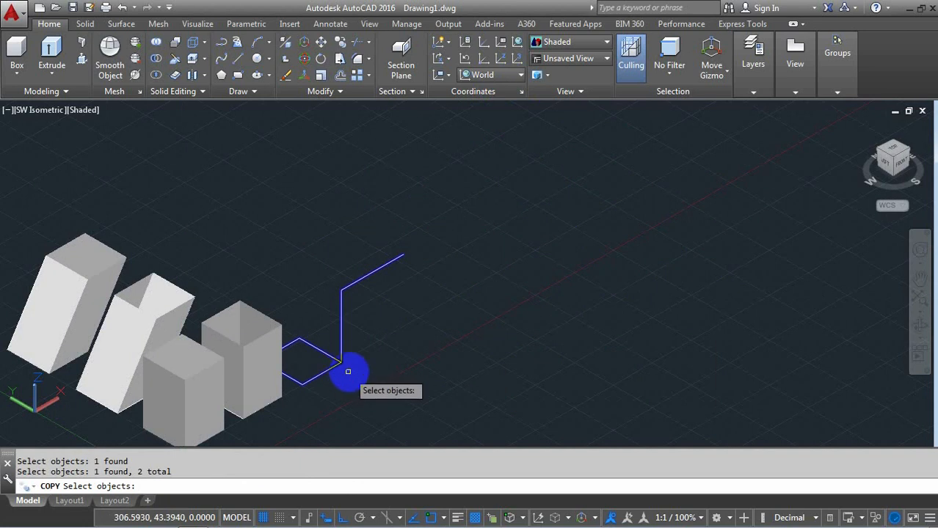
{"action": "key", "text": "Return"}
{"action": "left_click", "coordinate": [342, 361]}
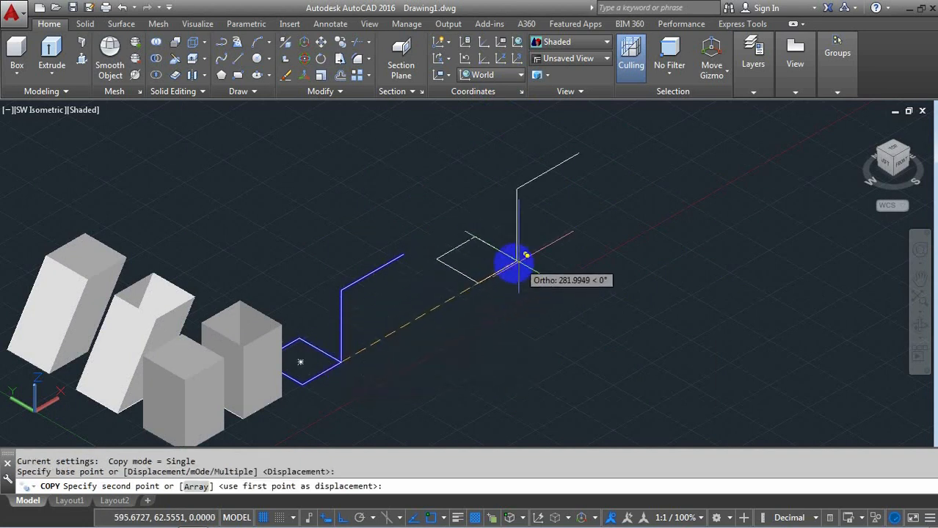
{"action": "left_click", "coordinate": [513, 261]}
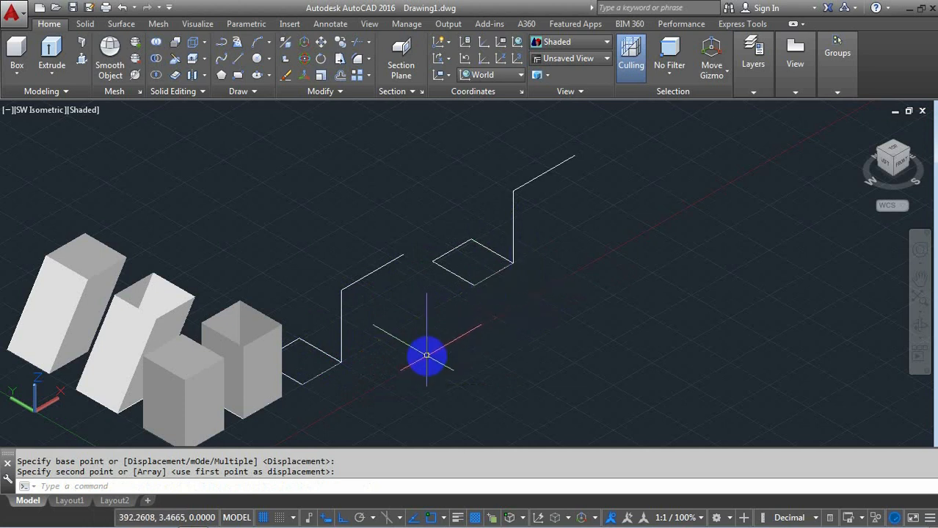
Step: Extrude the original rectangle with the bent polyline in Surface mode, using the Path option along its polyline
{"action": "type", "text": "ext"}
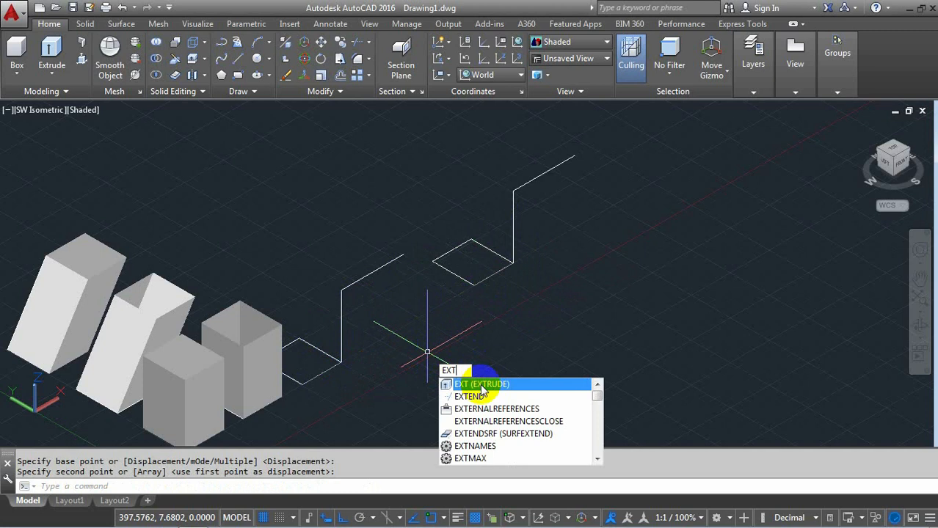
{"action": "left_click", "coordinate": [481, 387]}
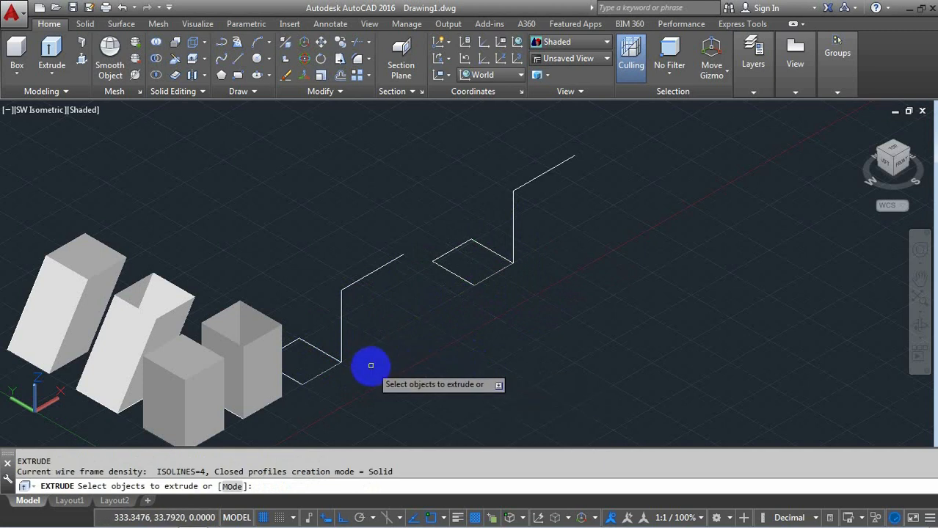
{"action": "type", "text": "mo"}
{"action": "key", "text": "Return"}
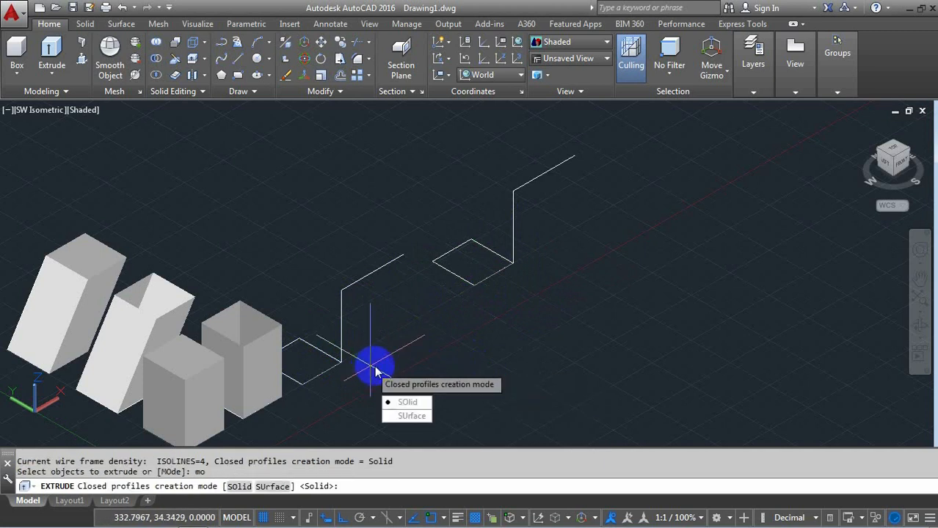
{"action": "left_click", "coordinate": [412, 421]}
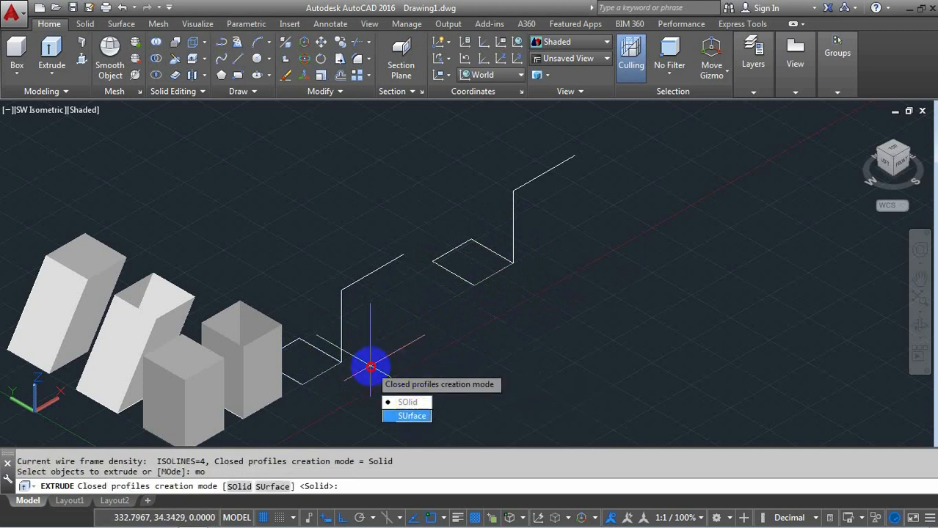
{"action": "left_click", "coordinate": [319, 373]}
{"action": "key", "text": "Return"}
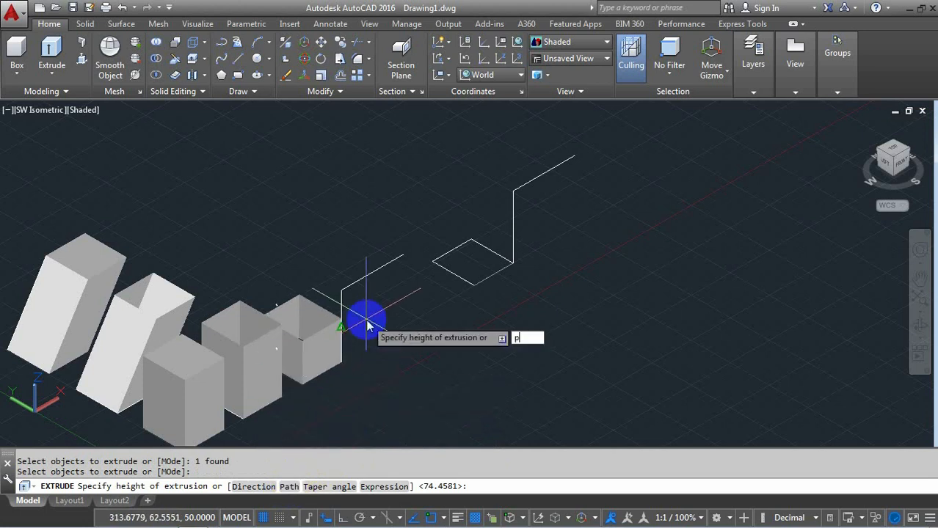
{"action": "key", "text": "Return"}
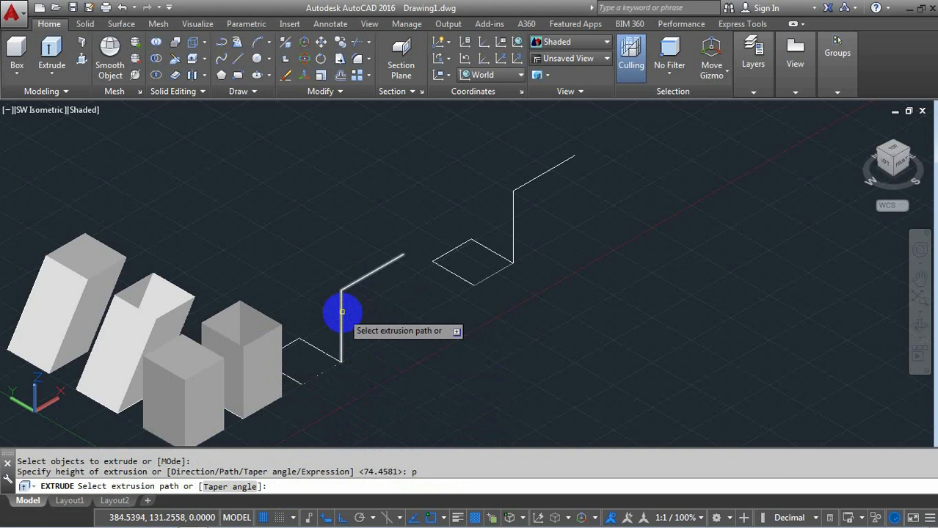
{"action": "left_click", "coordinate": [342, 314]}
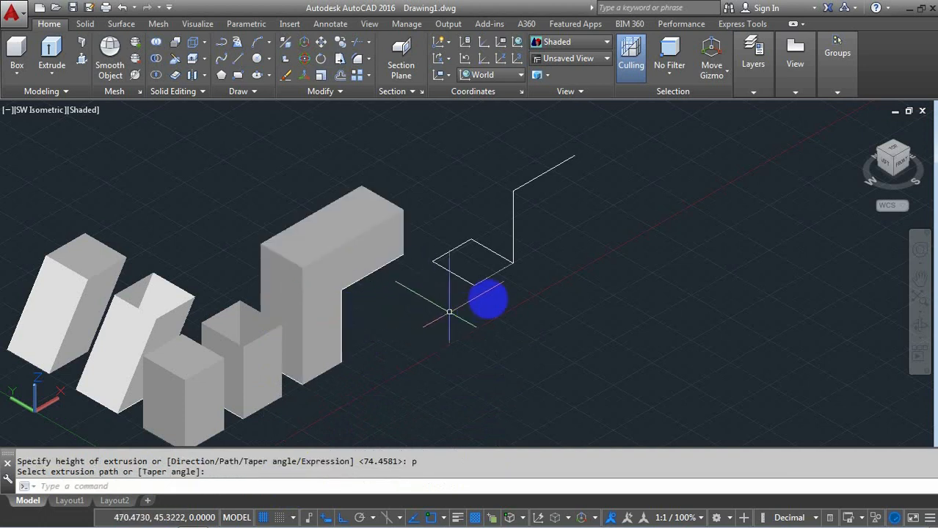
Step: Extrude the copied rectangle in Solid mode, using the Path option along its own bent polyline
{"action": "left_click", "coordinate": [919, 323]}
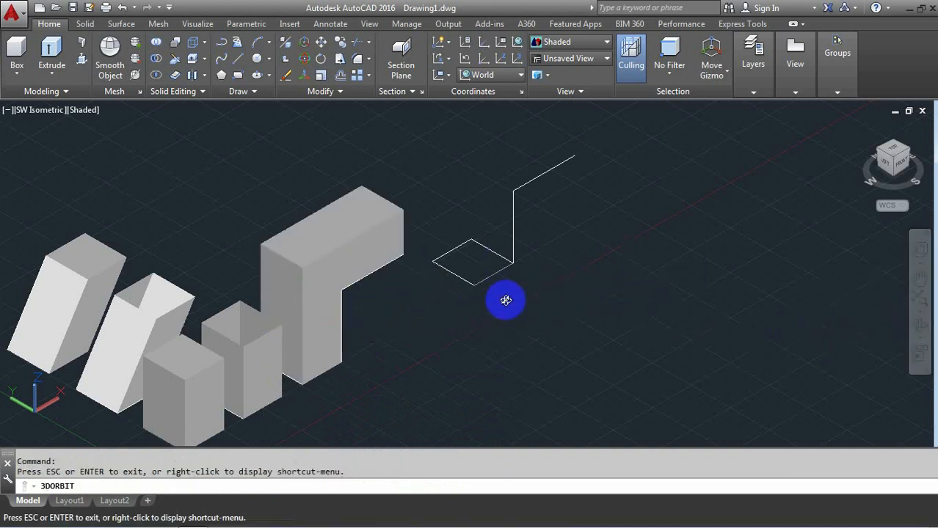
{"action": "left_click_drag", "start_coordinate": [504, 299], "coordinate": [348, 262]}
{"action": "scroll", "coordinate": [356, 256], "scroll_direction": "up", "scroll_amount": 2}
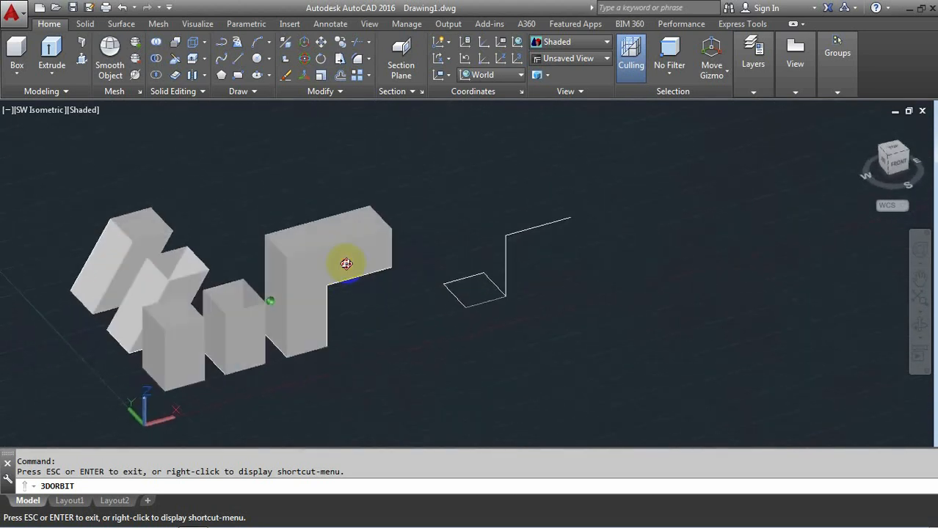
{"action": "scroll", "coordinate": [478, 174], "scroll_direction": "up", "scroll_amount": 2}
{"action": "right_click", "coordinate": [478, 174]}
{"action": "left_click", "coordinate": [508, 180]}
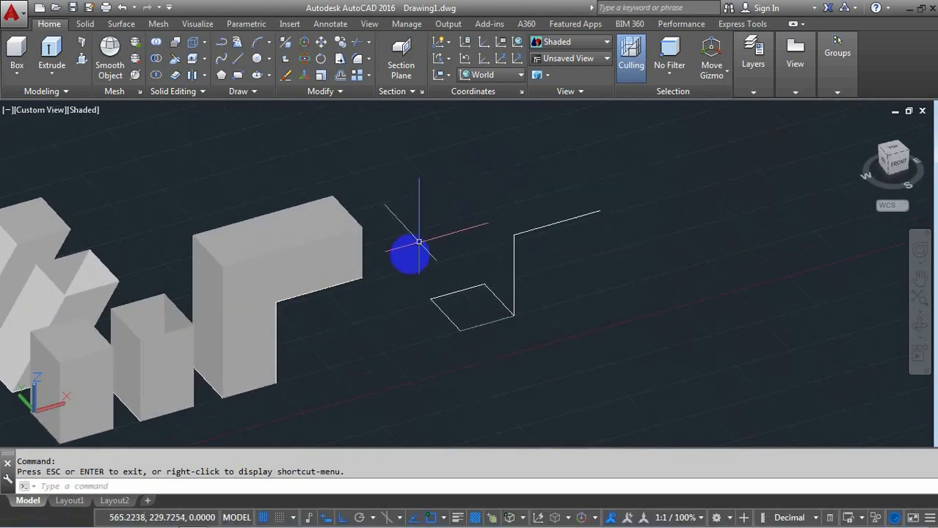
{"action": "type", "text": "ext"}
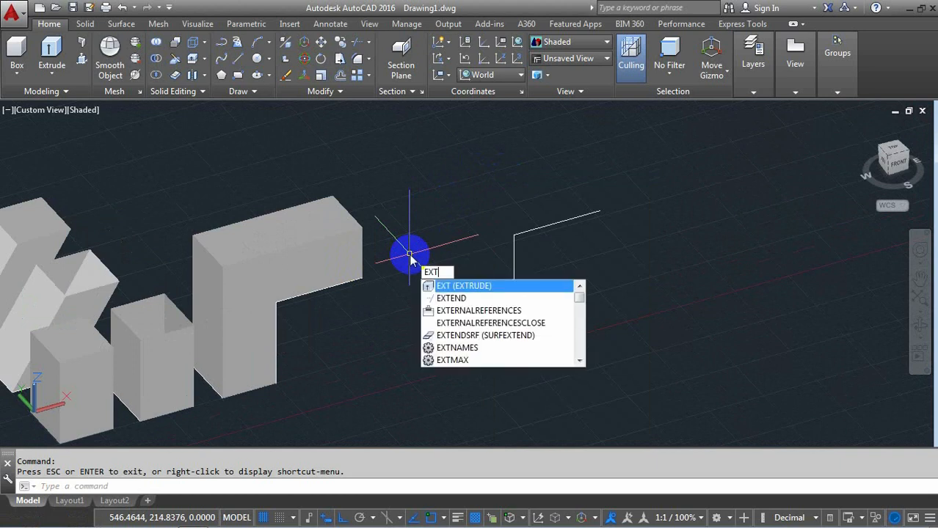
{"action": "key", "text": "Return"}
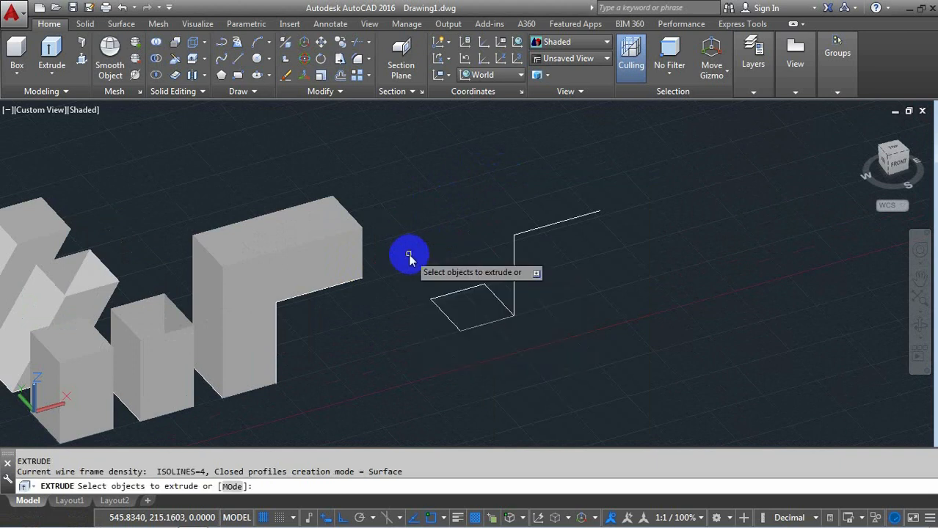
{"action": "type", "text": "mo"}
{"action": "key", "text": "Return"}
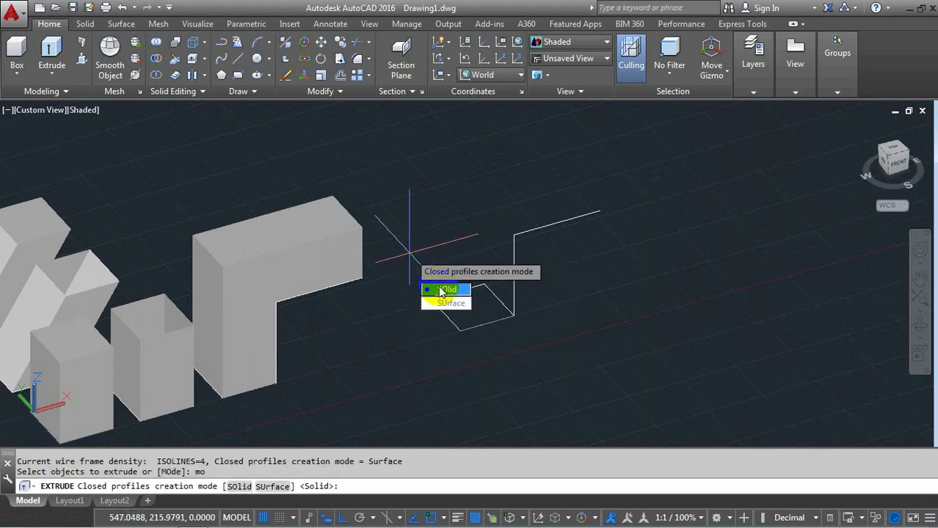
{"action": "left_click", "coordinate": [441, 291]}
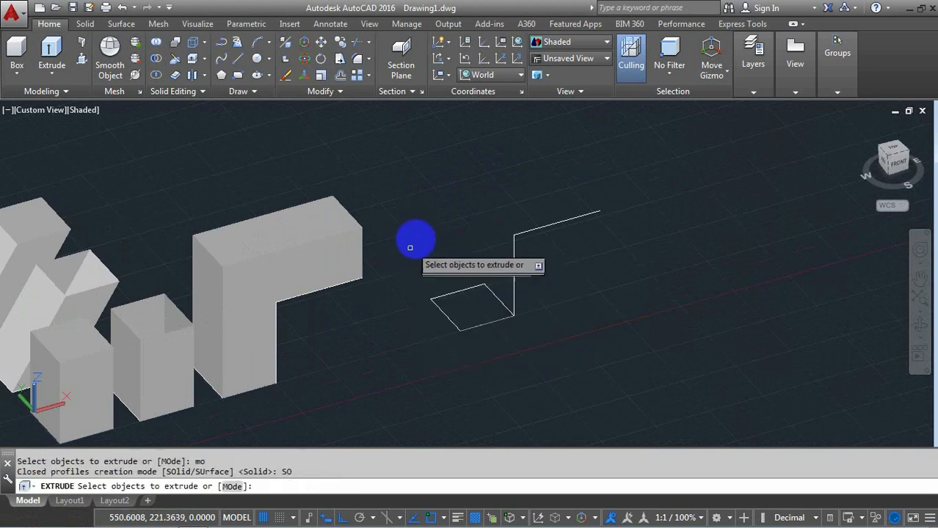
{"action": "left_click", "coordinate": [443, 313]}
{"action": "right_click", "coordinate": [446, 224]}
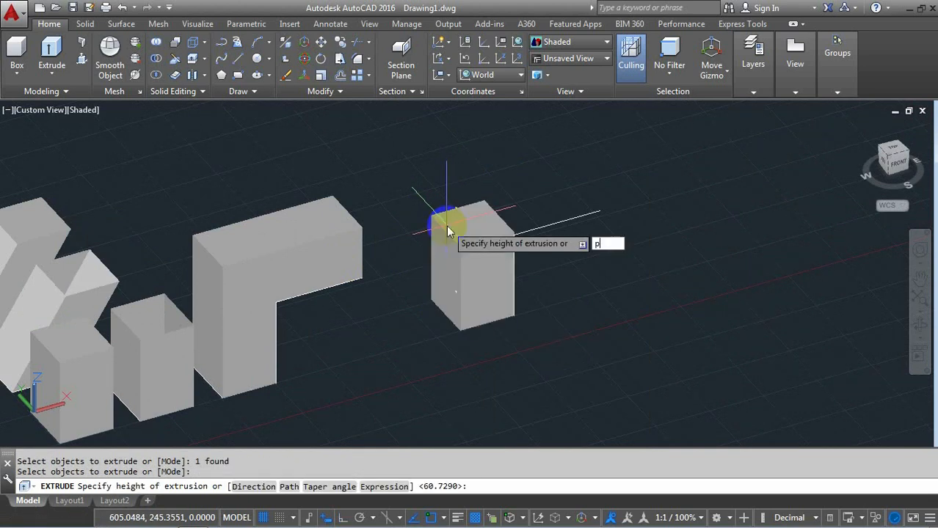
{"action": "type", "text": "p"}
{"action": "key", "text": "Return"}
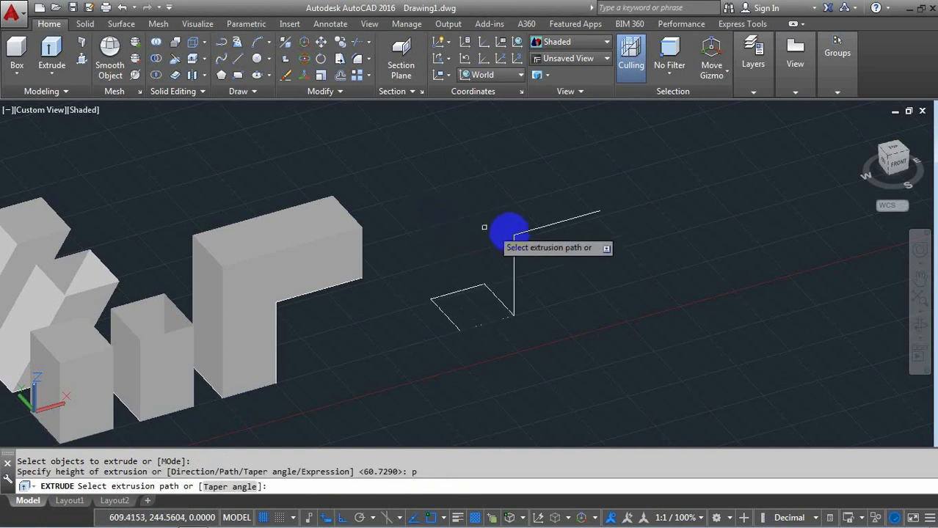
{"action": "left_click", "coordinate": [527, 231]}
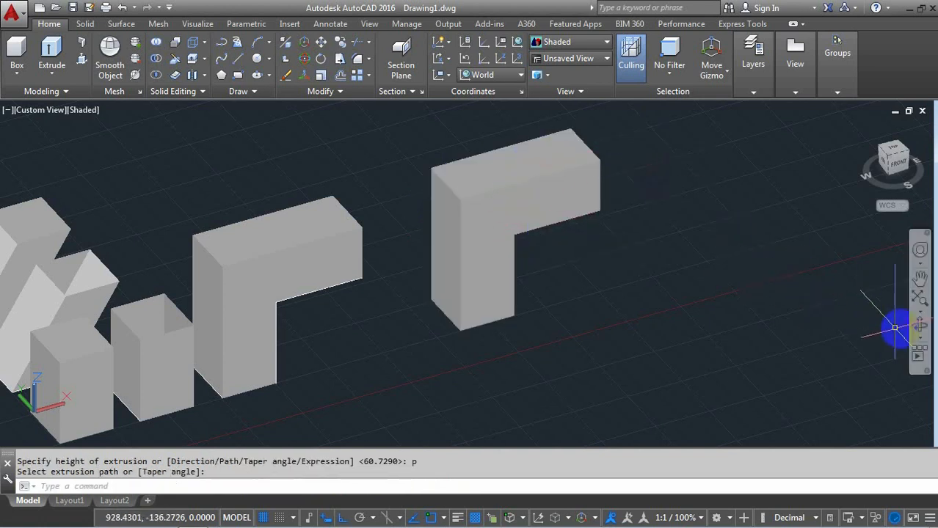
Step: Draw a circle with a radius of about 70 units on the ground plane, in the open area behind the extruded bodies
{"action": "left_click", "coordinate": [919, 328]}
{"action": "left_click_drag", "start_coordinate": [570, 276], "coordinate": [528, 315]}
{"action": "left_click_drag", "start_coordinate": [328, 241], "coordinate": [414, 301]}
{"action": "right_click", "coordinate": [319, 166]}
{"action": "left_click", "coordinate": [337, 173]}
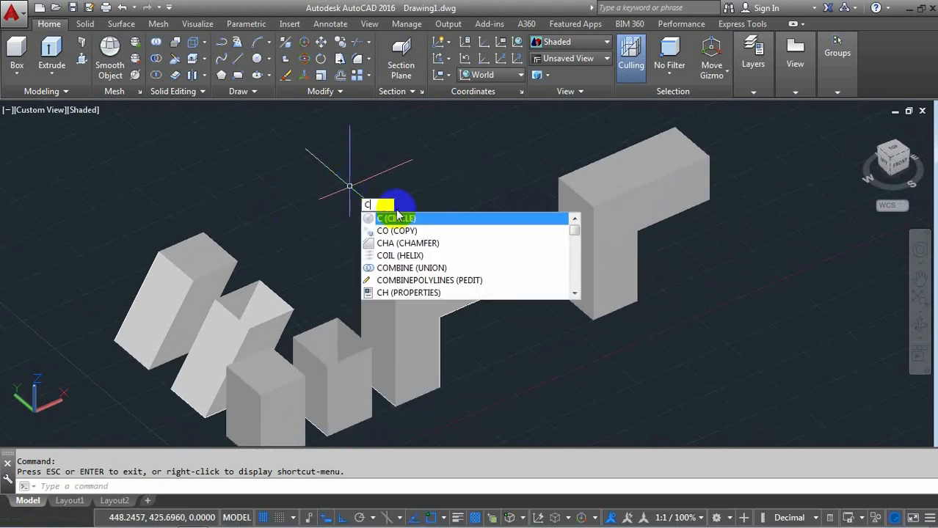
{"action": "key", "text": "Return"}
{"action": "scroll", "coordinate": [318, 224], "scroll_direction": "up", "scroll_amount": 2}
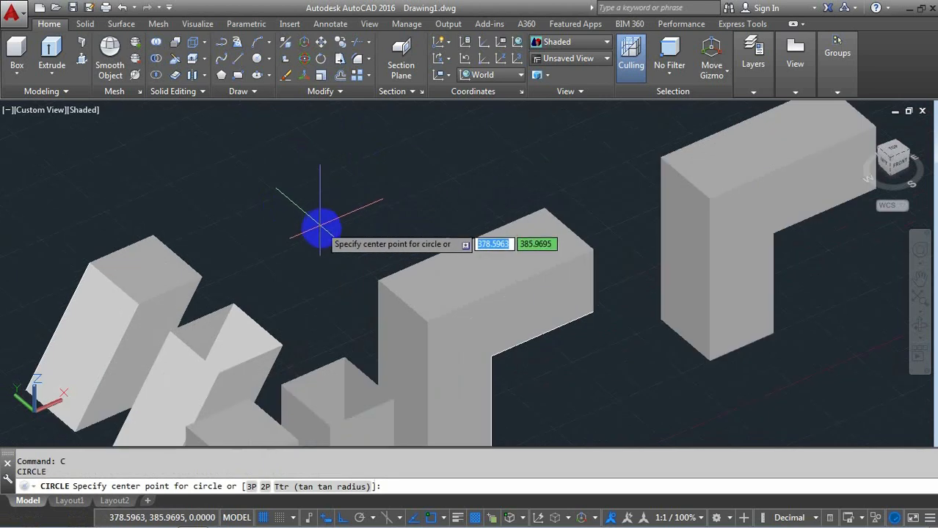
{"action": "left_click", "coordinate": [328, 232]}
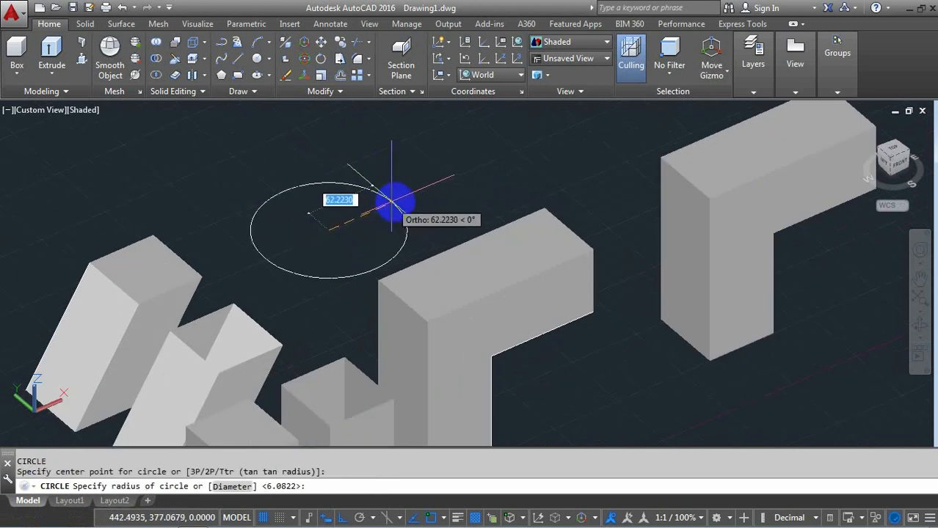
{"action": "left_click", "coordinate": [392, 201]}
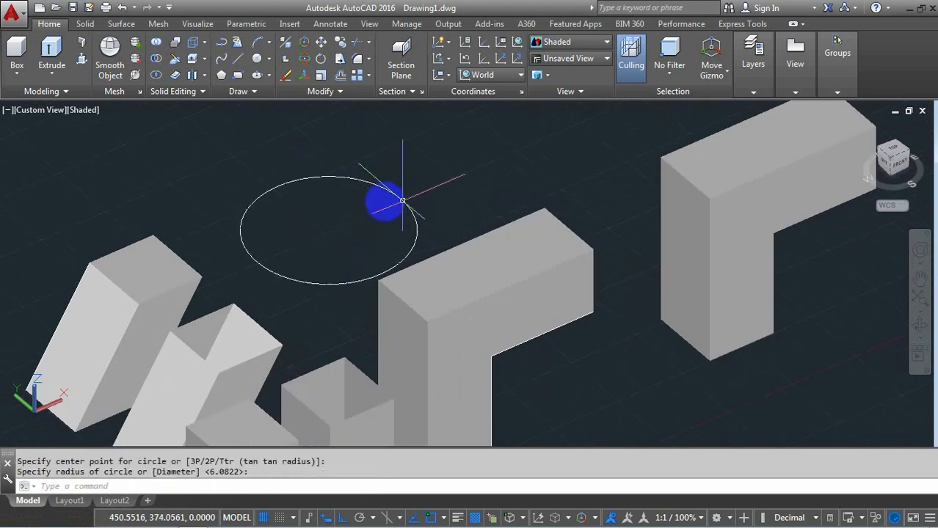
Step: Copy the circle from its center in Multiple mode, about 200 units along Y and about 230 units along X
{"action": "scroll", "coordinate": [311, 233], "scroll_direction": "down", "scroll_amount": 2}
{"action": "scroll", "coordinate": [311, 233], "scroll_direction": "down", "scroll_amount": 1}
{"action": "type", "text": "c"}
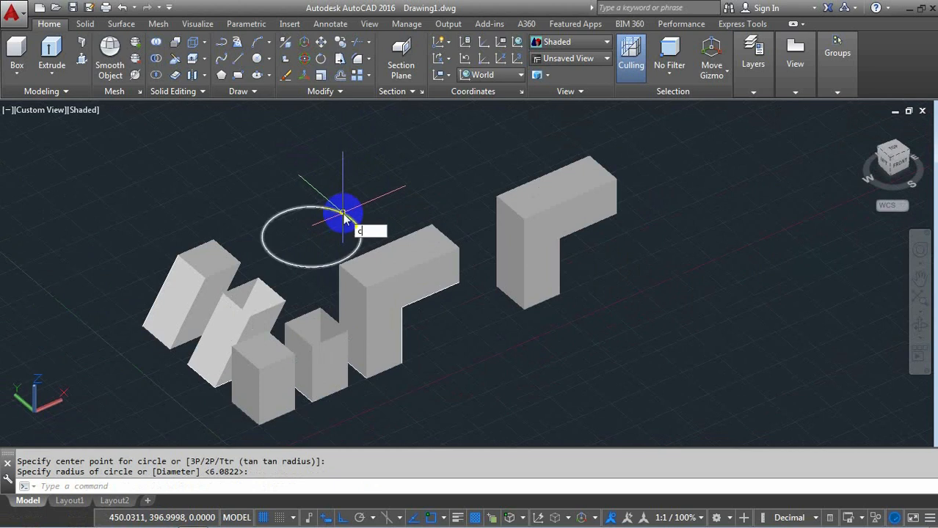
{"action": "type", "text": "t o"}
{"action": "key", "text": "Return"}
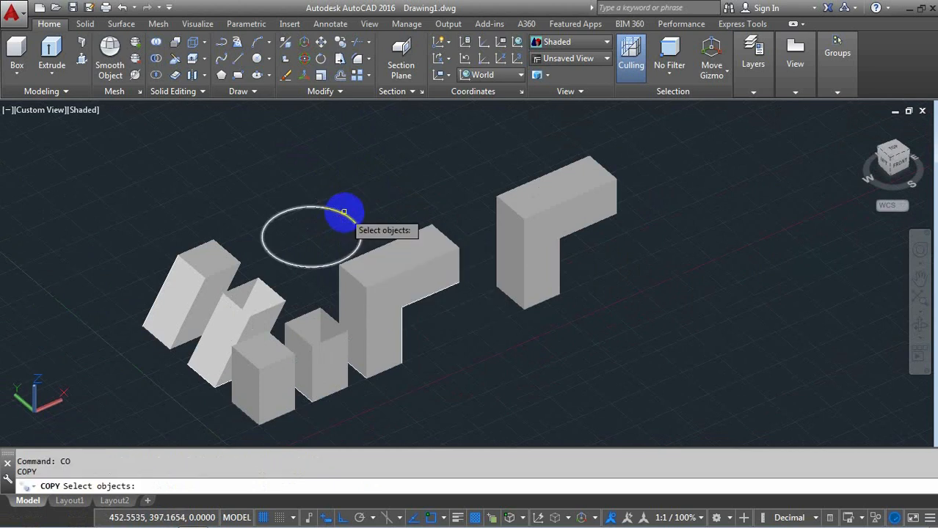
{"action": "left_click", "coordinate": [342, 212]}
{"action": "key", "text": "Return"}
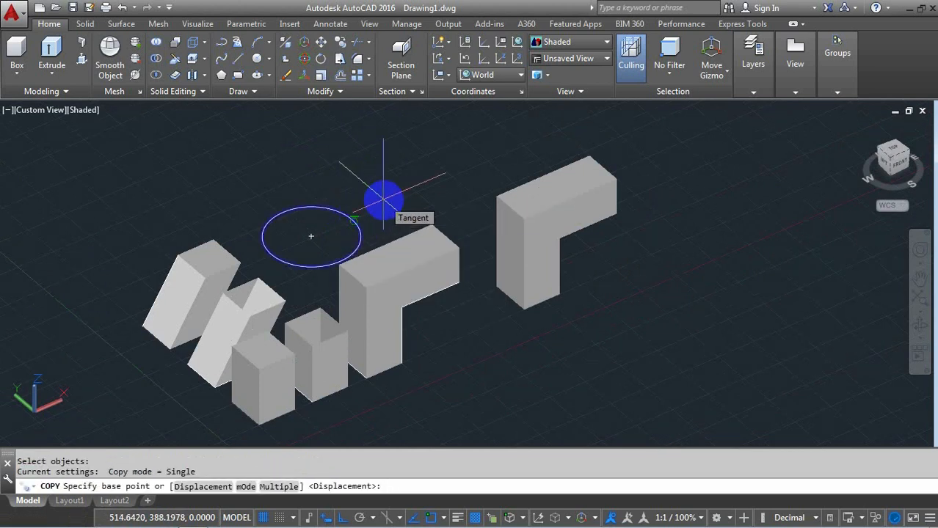
{"action": "type", "text": "m"}
{"action": "key", "text": "Return"}
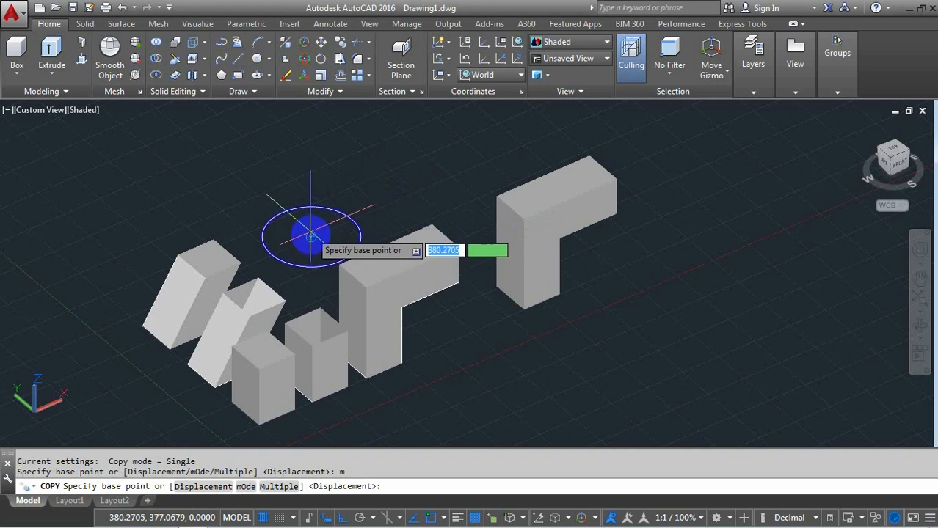
{"action": "left_click", "coordinate": [311, 236]}
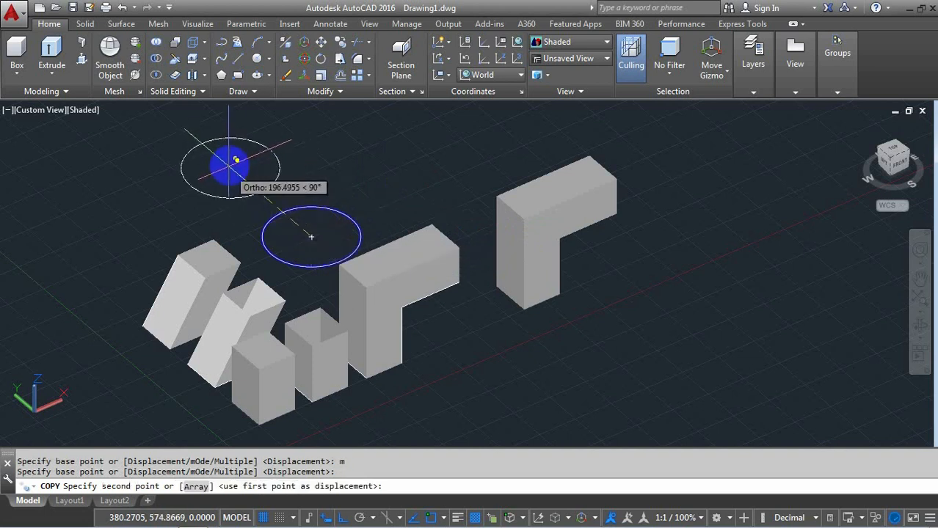
{"action": "left_click", "coordinate": [228, 166]}
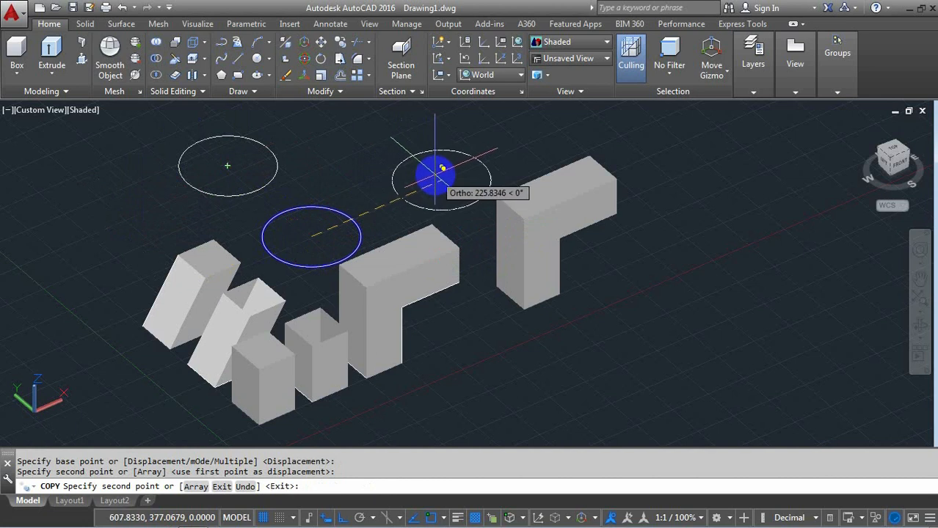
{"action": "left_click", "coordinate": [435, 173]}
{"action": "key", "text": "Return"}
Step: Extrude the original circle in Surface mode with a taper angle of 15 degrees and a height of 100
{"action": "scroll", "coordinate": [321, 224], "scroll_direction": "down", "scroll_amount": 3}
{"action": "scroll", "coordinate": [320, 224], "scroll_direction": "up", "scroll_amount": 3}
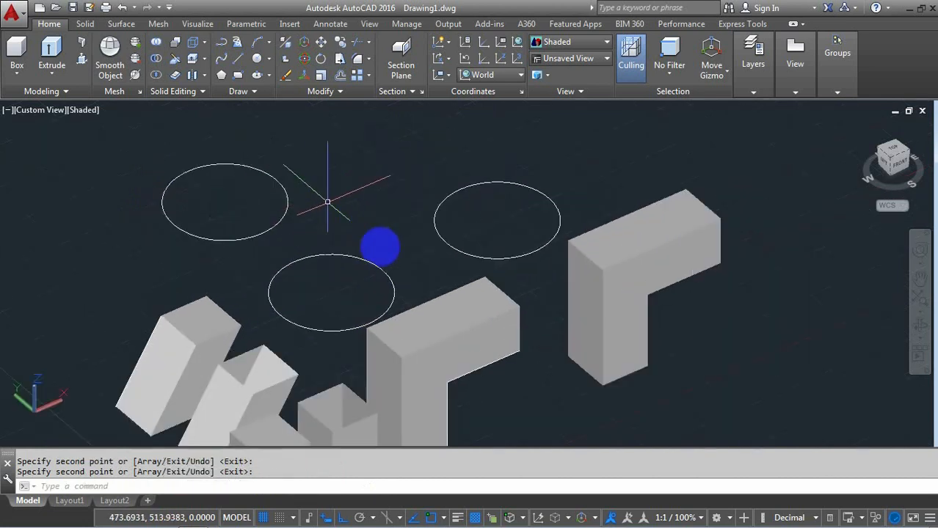
{"action": "type", "text": "ex"}
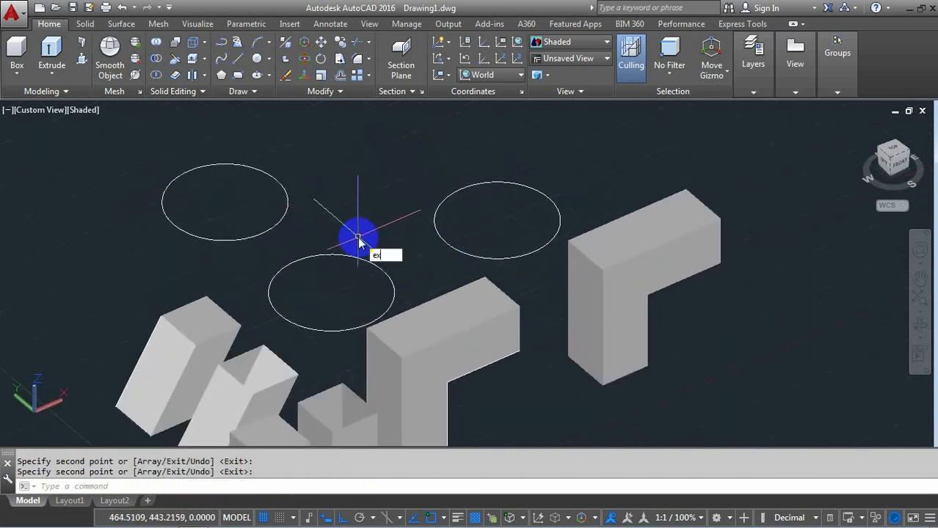
{"action": "type", "text": "t"}
{"action": "left_click", "coordinate": [418, 269]}
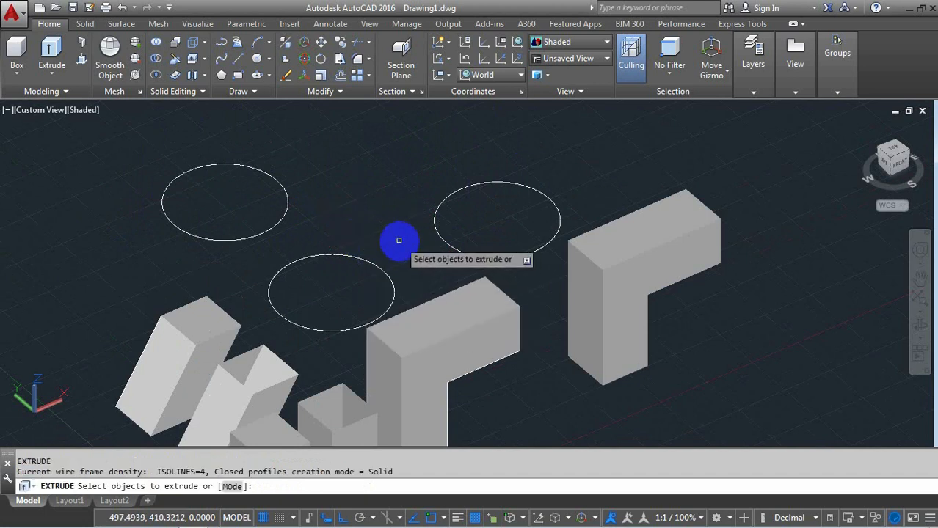
{"action": "type", "text": "mo"}
{"action": "key", "text": "Return"}
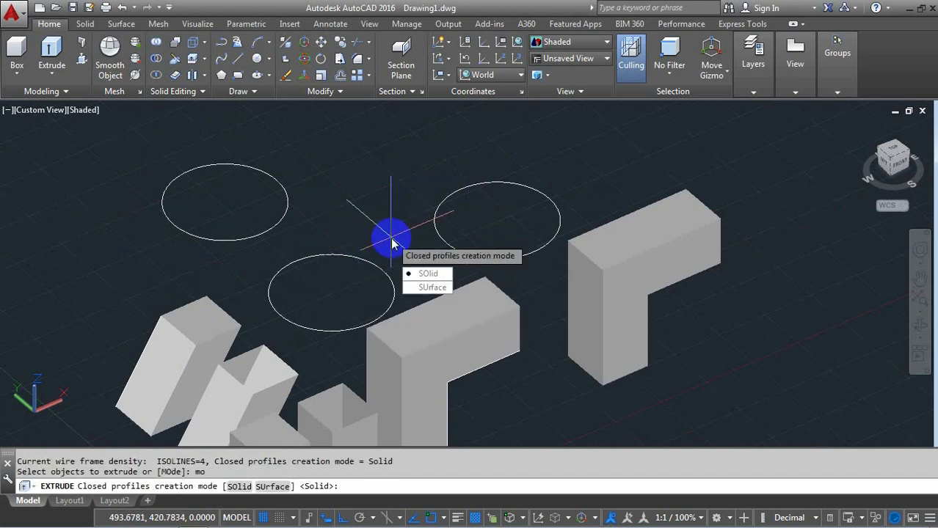
{"action": "left_click", "coordinate": [433, 287]}
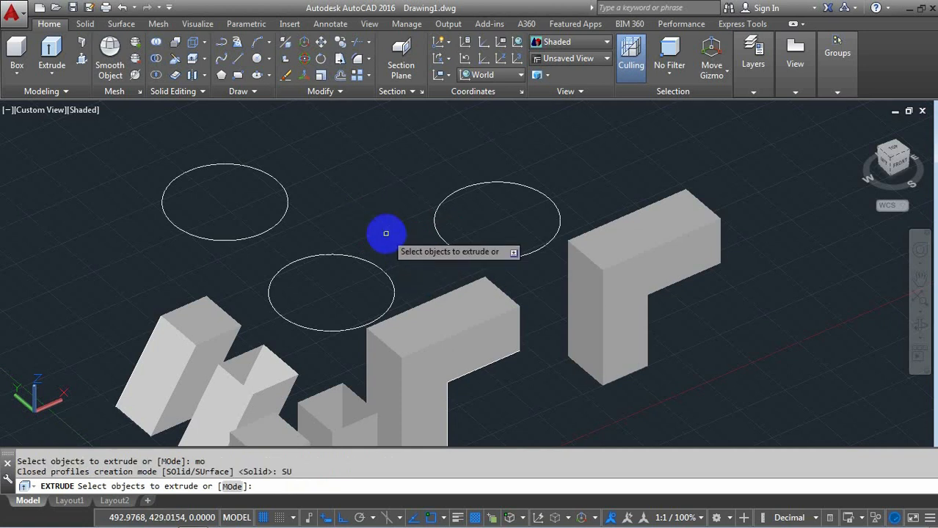
{"action": "left_click", "coordinate": [383, 271]}
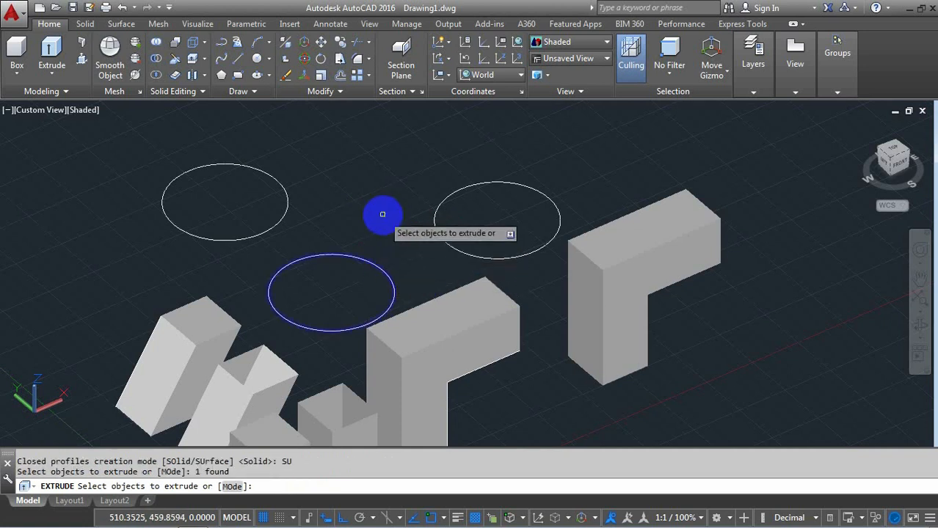
{"action": "key", "text": "Return"}
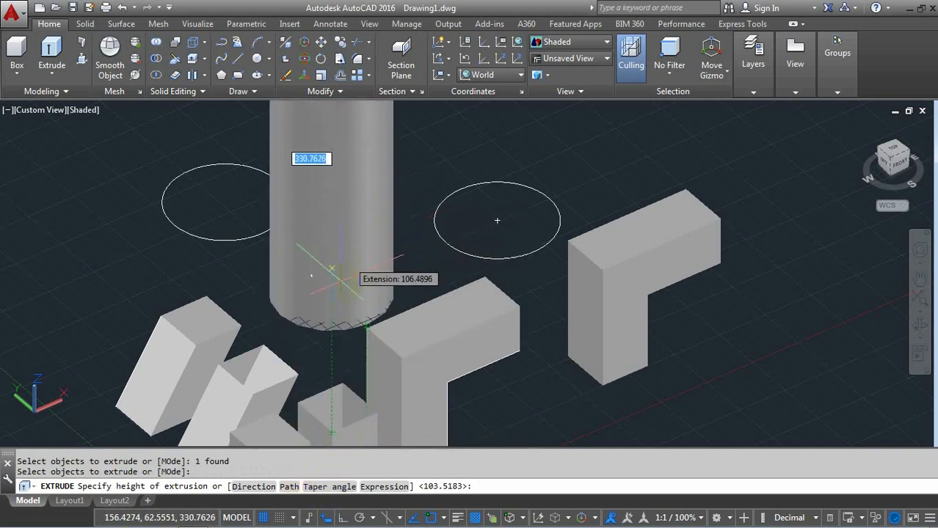
{"action": "type", "text": "t"}
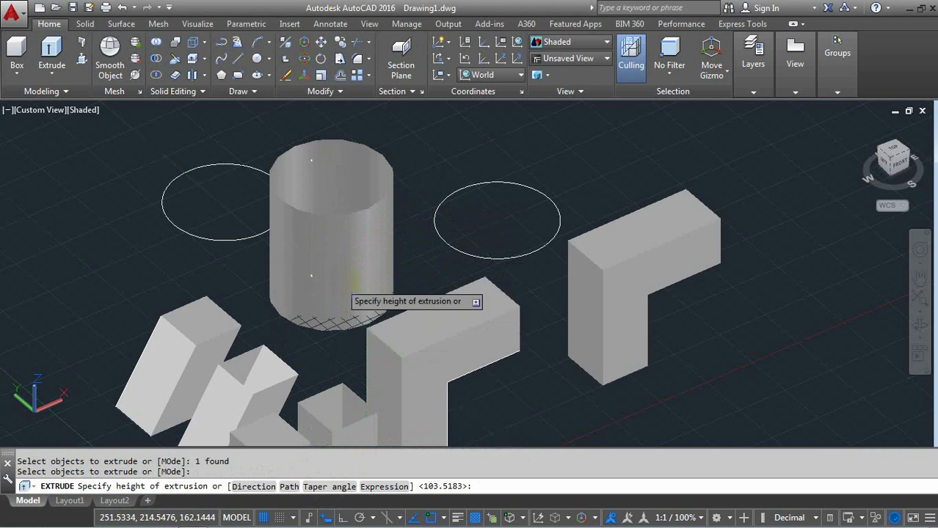
{"action": "key", "text": "Return"}
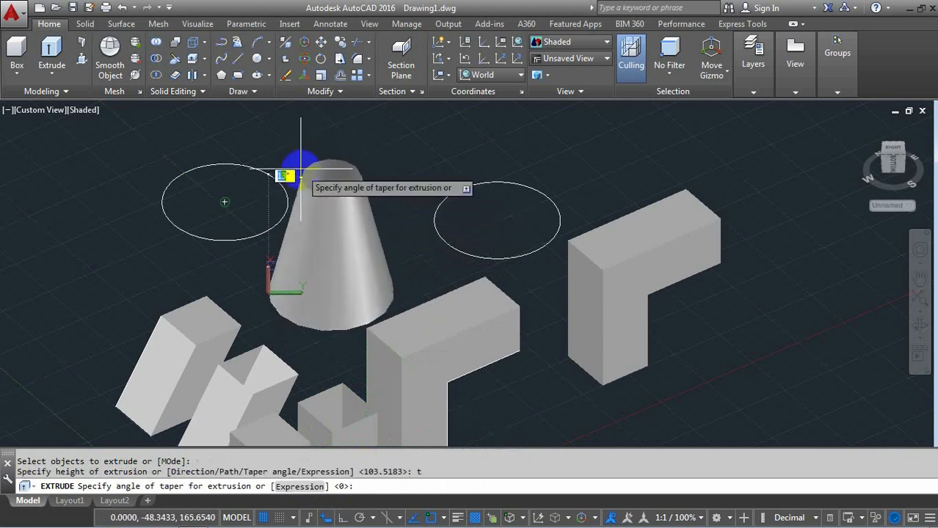
{"action": "scroll", "coordinate": [302, 168], "scroll_direction": "up", "scroll_amount": 2}
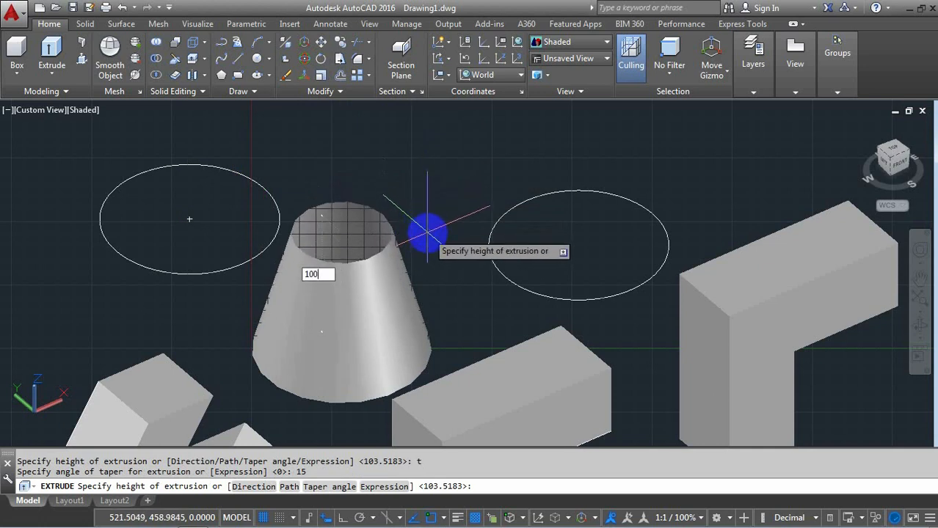
{"action": "key", "text": "Return"}
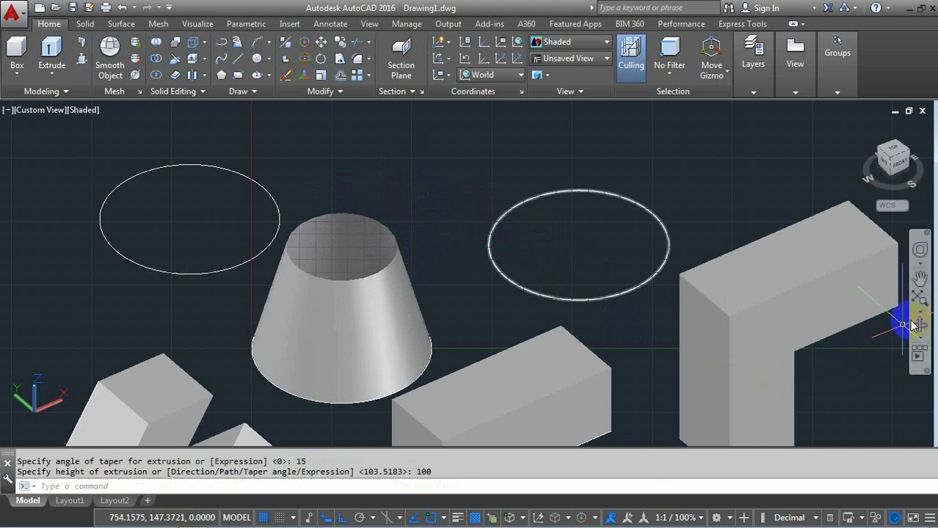
Step: Orbit around the tapered surface extrusion to examine its open top and hollow interior
{"action": "left_click_drag", "start_coordinate": [792, 313], "coordinate": [339, 229]}
{"action": "right_click", "coordinate": [415, 151]}
{"action": "left_click", "coordinate": [401, 171]}
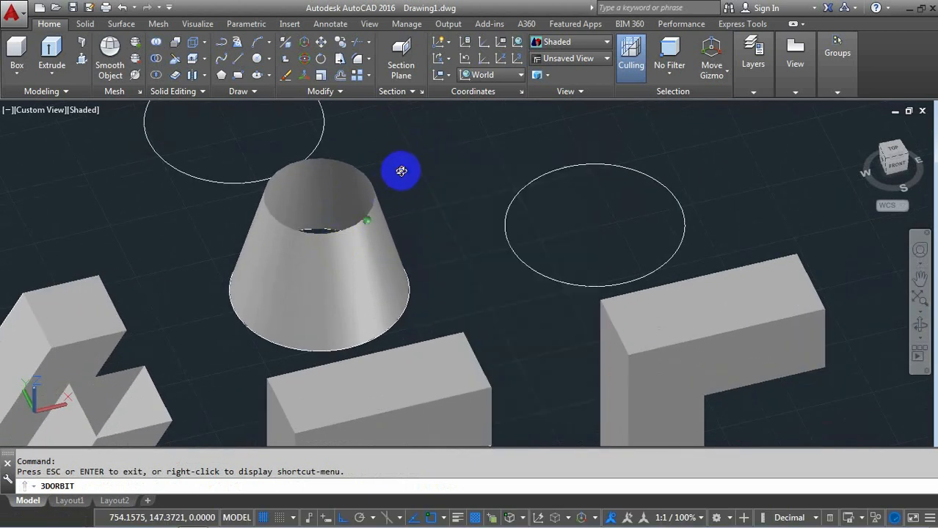
{"action": "left_click_drag", "start_coordinate": [355, 278], "coordinate": [284, 293]}
{"action": "right_click", "coordinate": [441, 183]}
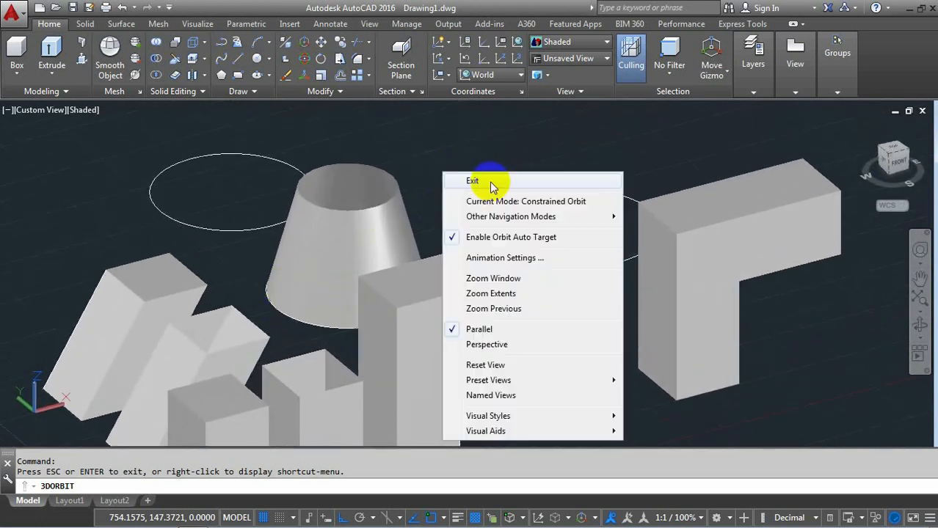
{"action": "left_click", "coordinate": [488, 184]}
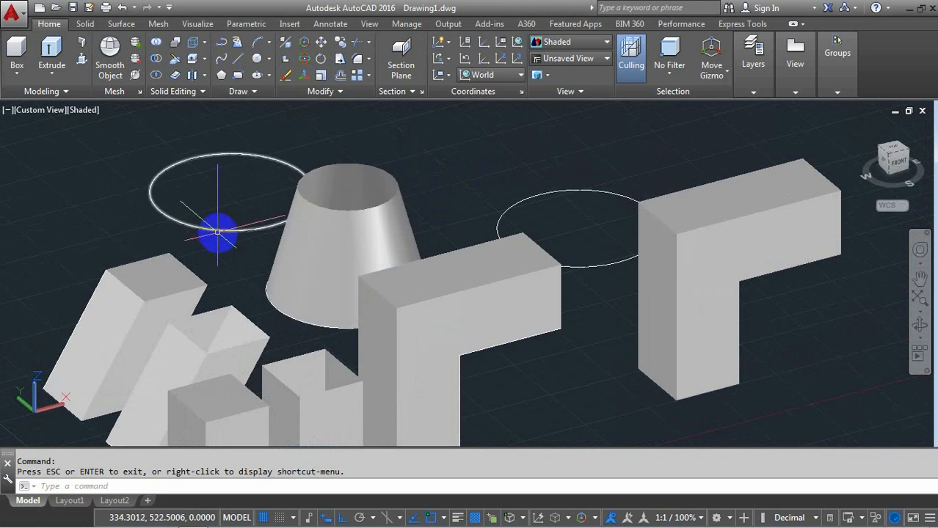
Step: Extrude the circle copied along Y in Solid mode with a taper angle of 15 degrees and a height of 100
{"action": "type", "text": "ext"}
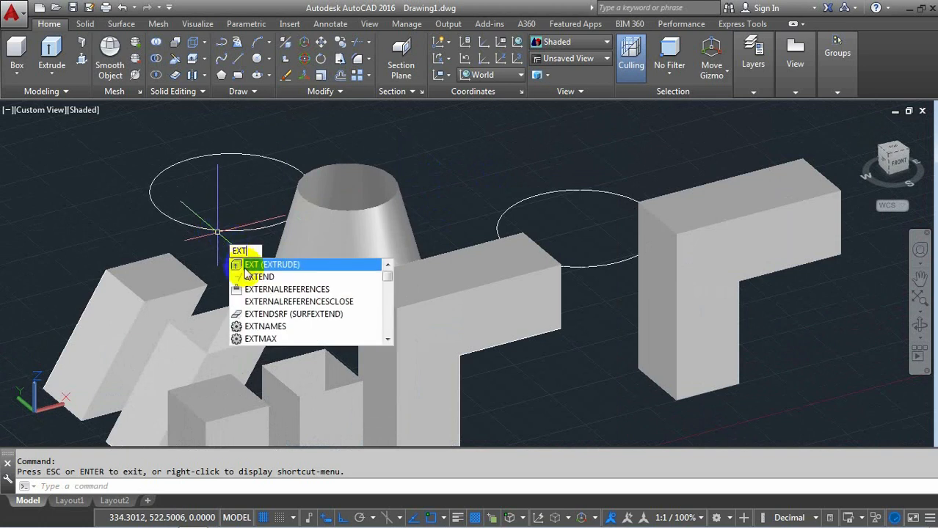
{"action": "key", "text": "Return"}
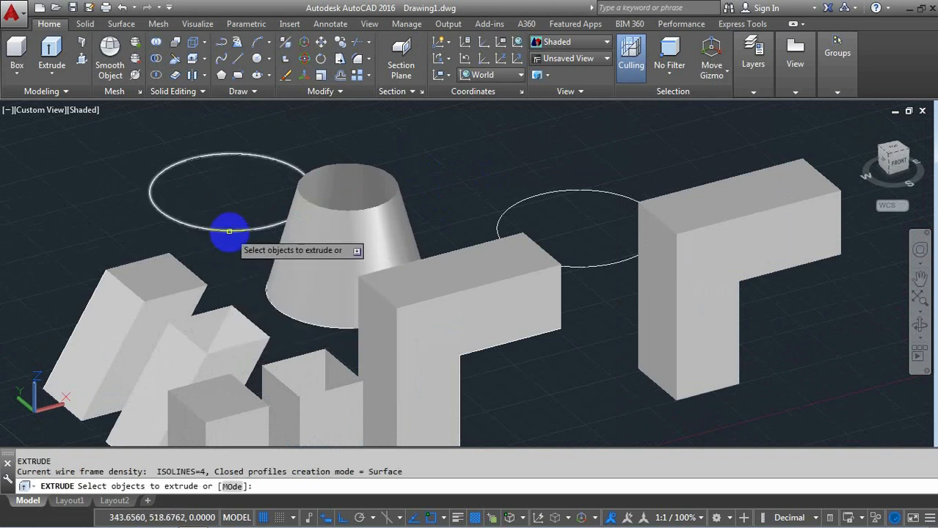
{"action": "key", "text": "Return"}
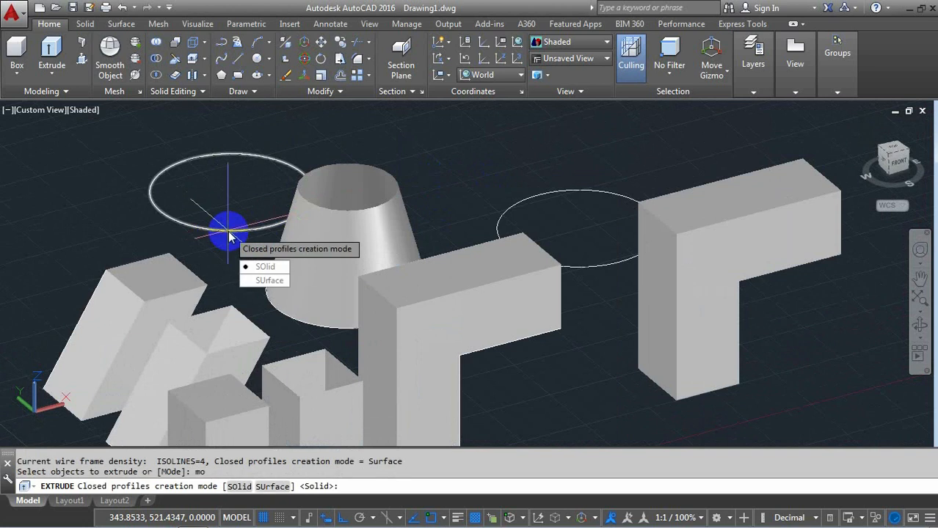
{"action": "left_click", "coordinate": [253, 267]}
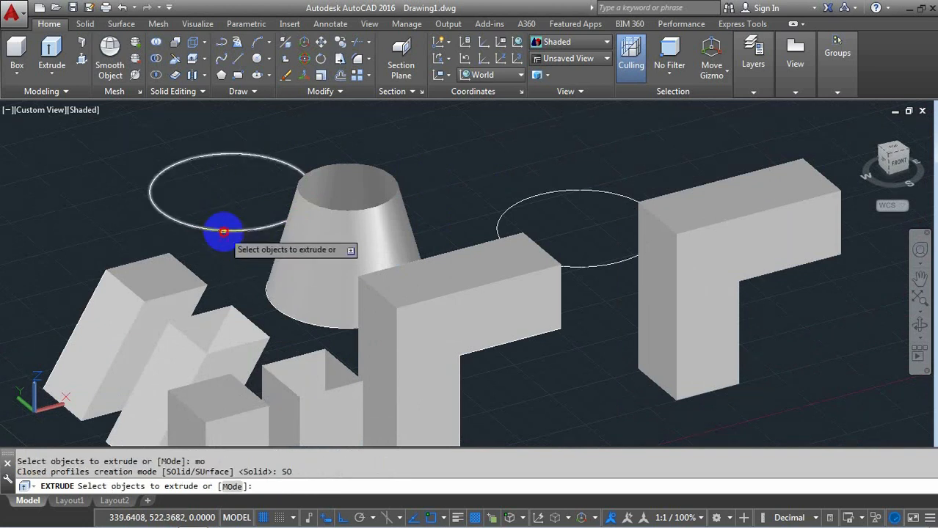
{"action": "left_click", "coordinate": [230, 218]}
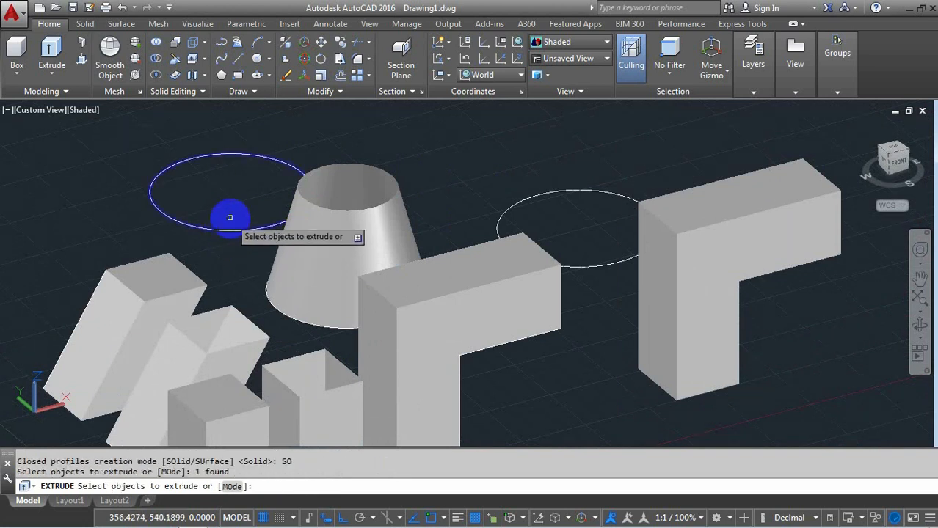
{"action": "key", "text": "Return"}
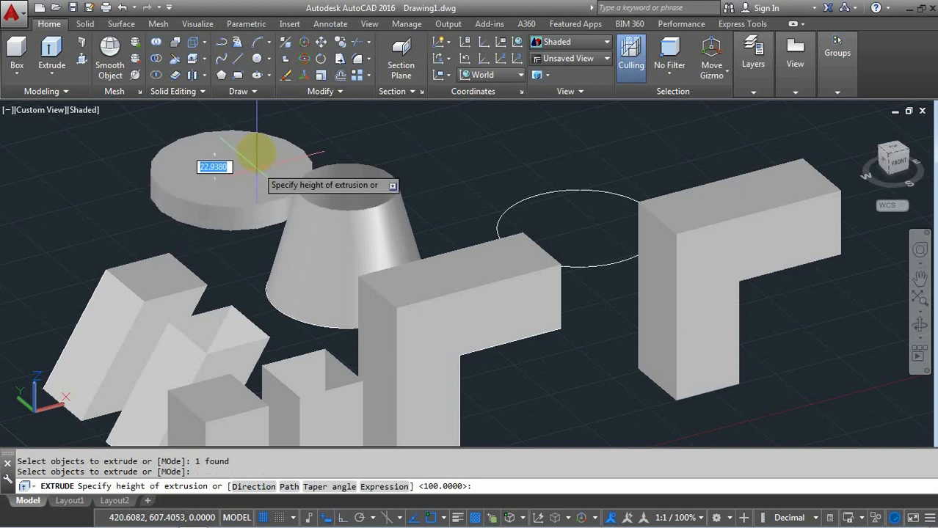
{"action": "middle_click_drag", "start_coordinate": [270, 153], "coordinate": [284, 247]}
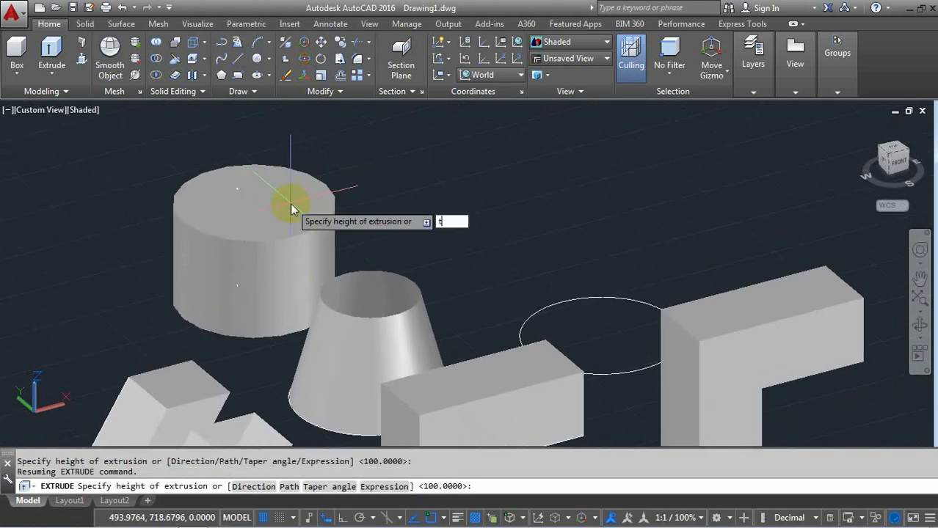
{"action": "type", "text": "t"}
{"action": "key", "text": "Return"}
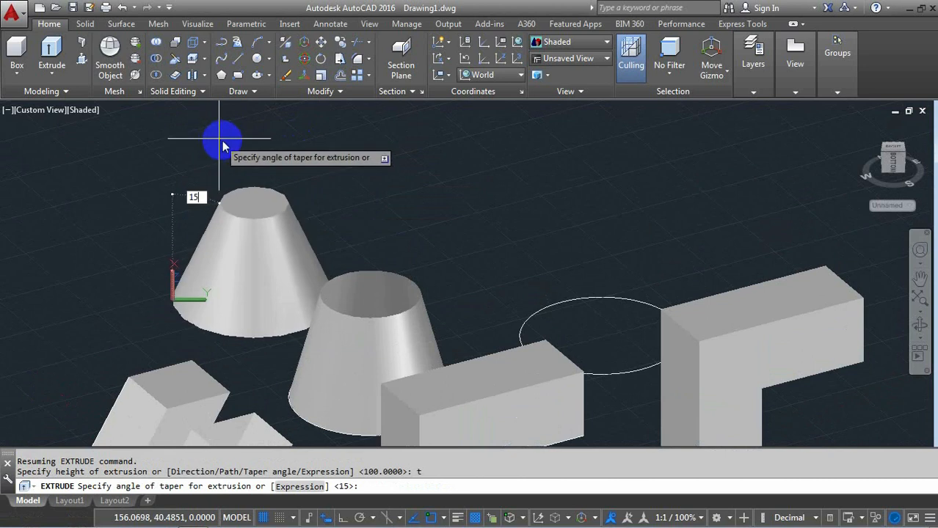
{"action": "key", "text": "Return"}
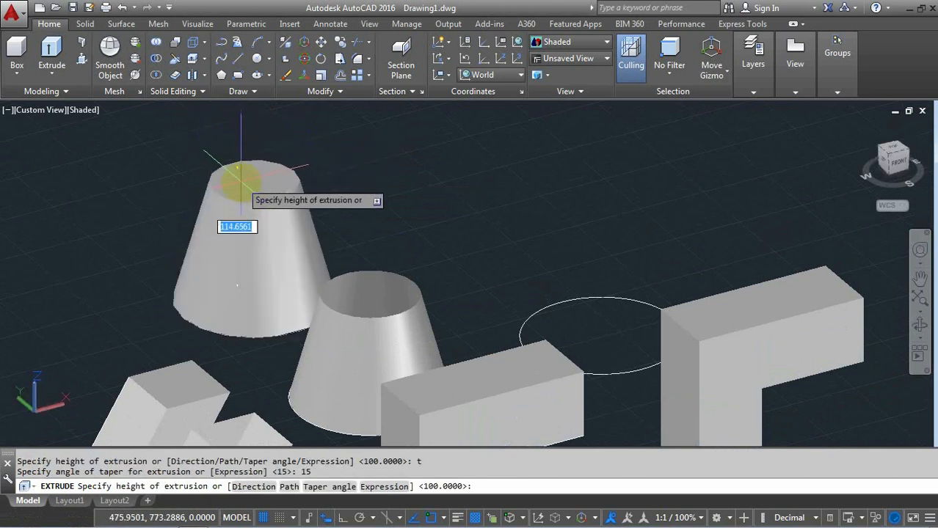
{"action": "type", "text": "100"}
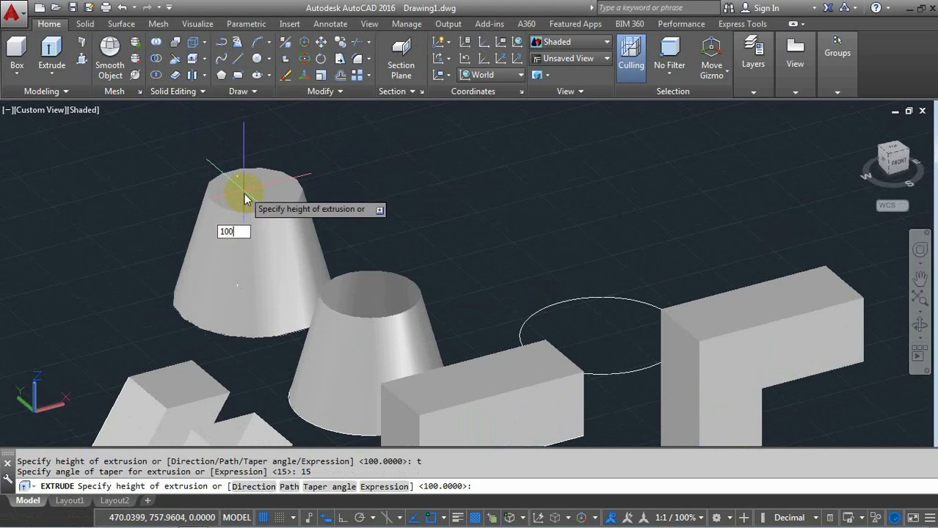
{"action": "key", "text": "Return"}
Step: Examine the tapered solid and tapered surface from different angles, comparing them with the other extruded bodies
{"action": "scroll", "coordinate": [348, 193], "scroll_direction": "down", "scroll_amount": 3}
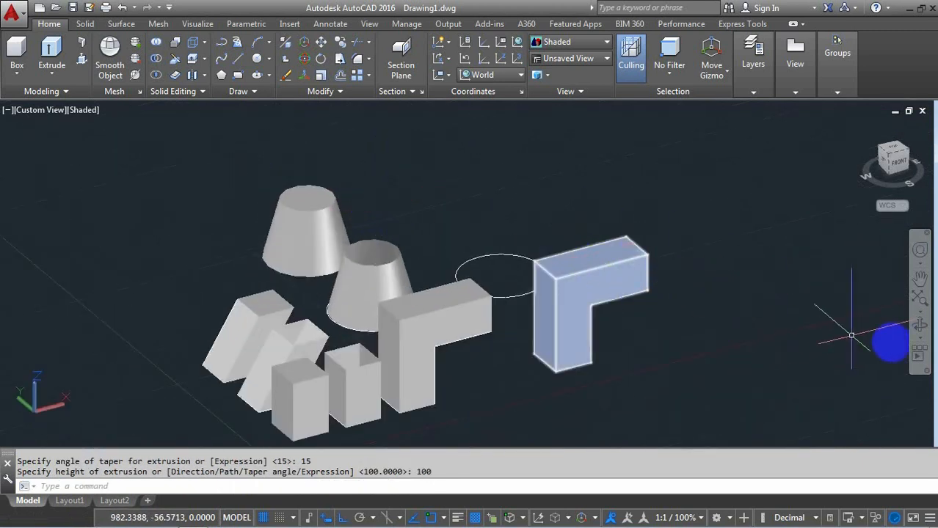
{"action": "left_click", "coordinate": [919, 326]}
{"action": "left_click_drag", "start_coordinate": [660, 327], "coordinate": [568, 329]}
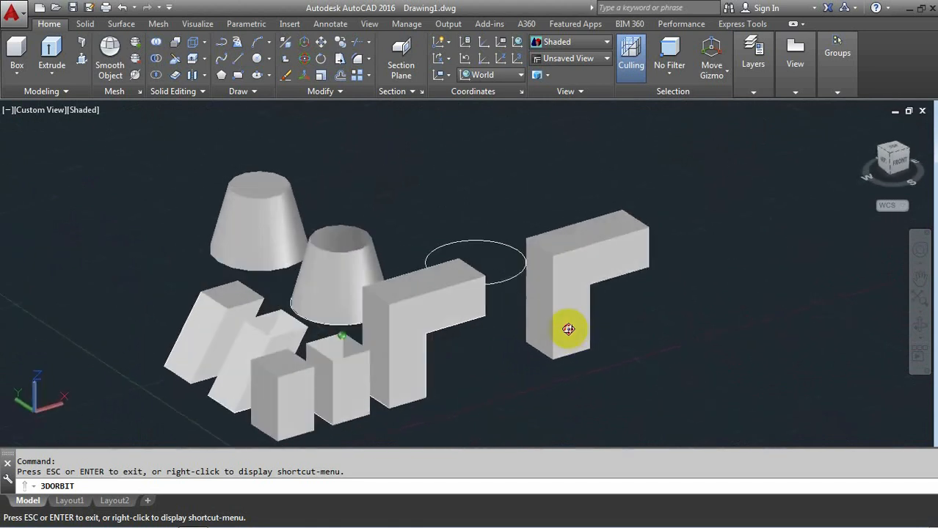
{"action": "scroll", "coordinate": [397, 283], "scroll_direction": "up", "scroll_amount": 1}
{"action": "middle_click_drag", "start_coordinate": [425, 295], "coordinate": [541, 265]}
{"action": "scroll", "coordinate": [504, 238], "scroll_direction": "up", "scroll_amount": 1}
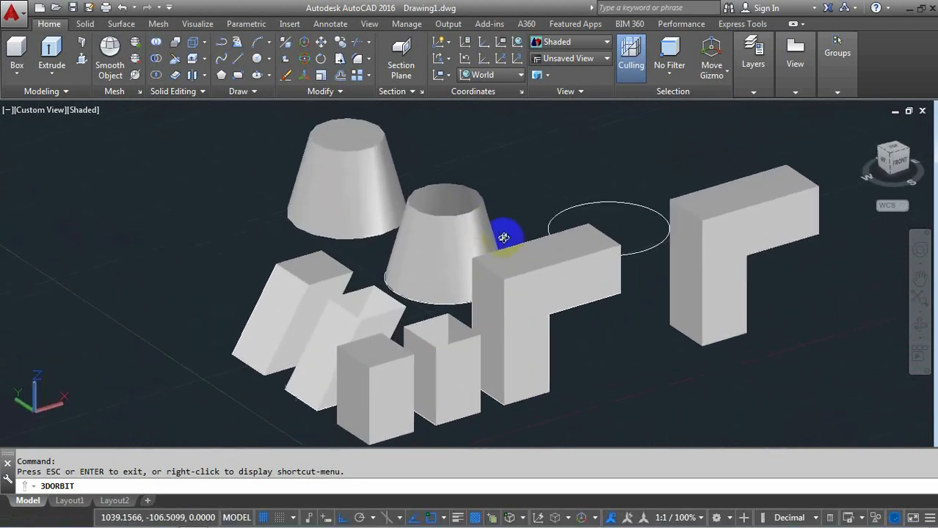
{"action": "middle_click_drag", "start_coordinate": [506, 202], "coordinate": [404, 269]}
{"action": "scroll", "coordinate": [372, 277], "scroll_direction": "up", "scroll_amount": 1}
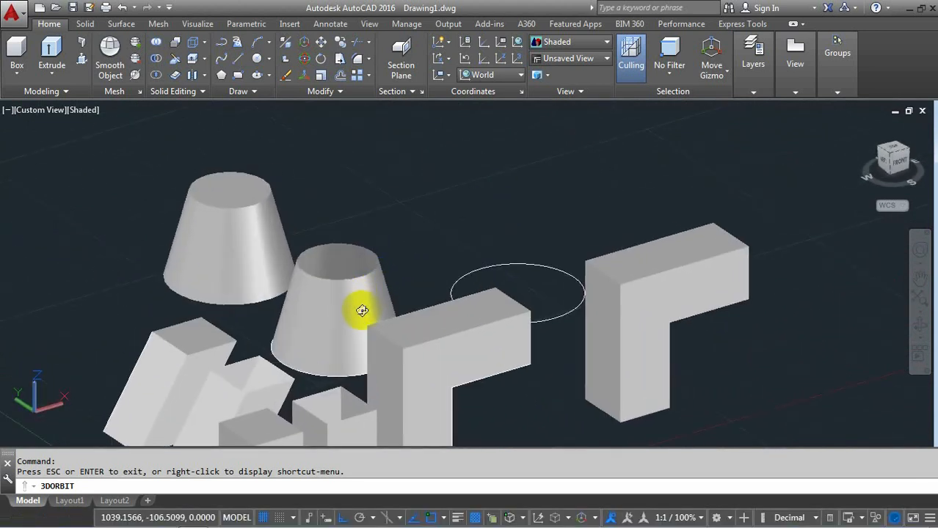
{"action": "middle_click_drag", "start_coordinate": [403, 301], "coordinate": [409, 268]}
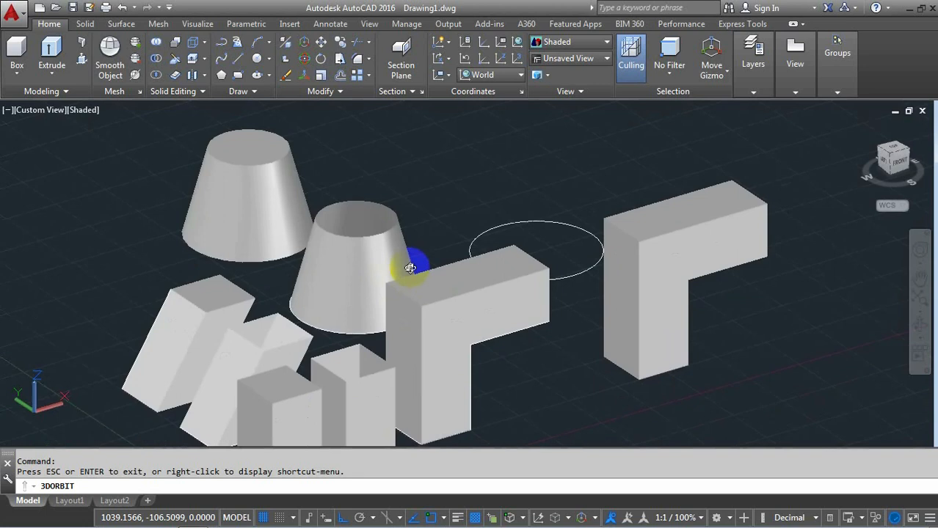
{"action": "right_click", "coordinate": [440, 167]}
{"action": "left_click", "coordinate": [471, 172]}
Step: Draw a single straight line parallel to the X axis in the open area behind the tapered bodies and remaining circle
{"action": "middle_click_drag", "start_coordinate": [429, 163], "coordinate": [456, 191]}
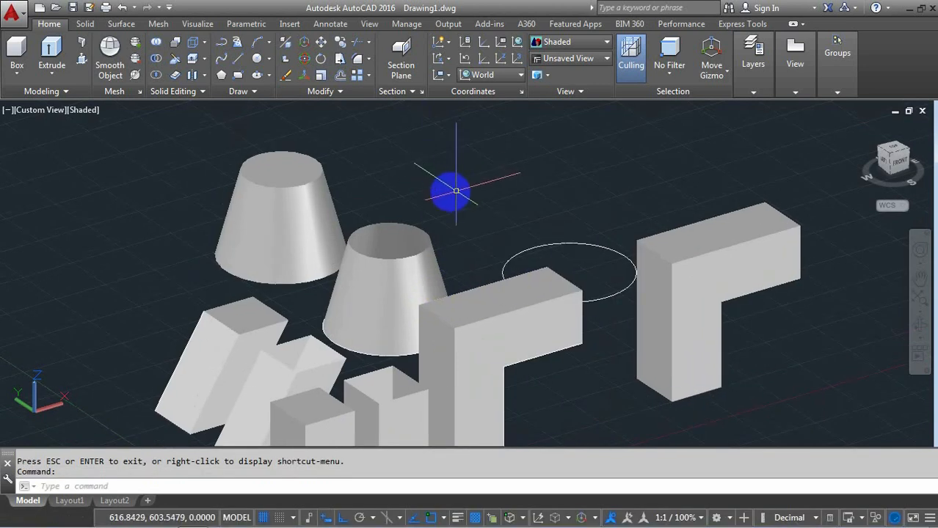
{"action": "middle_click_drag", "start_coordinate": [456, 157], "coordinate": [457, 180]}
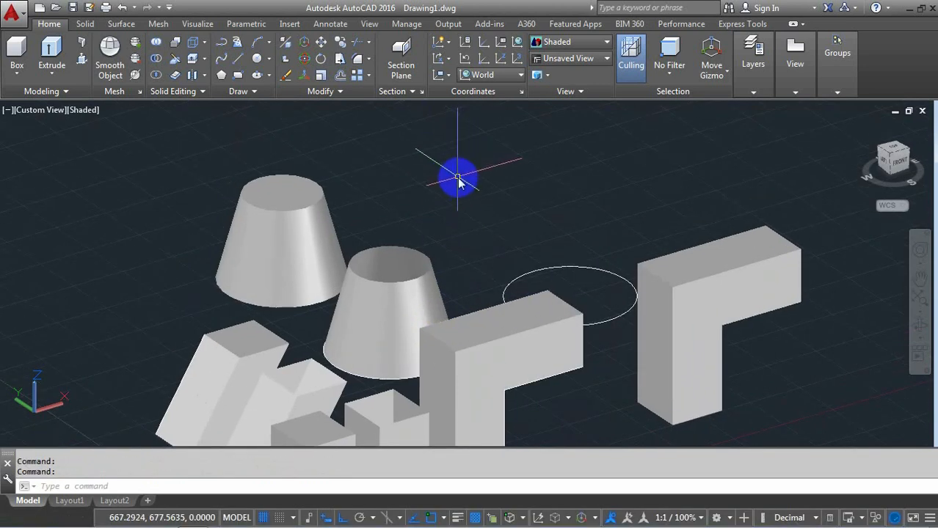
{"action": "type", "text": "L"}
{"action": "key", "text": "Return"}
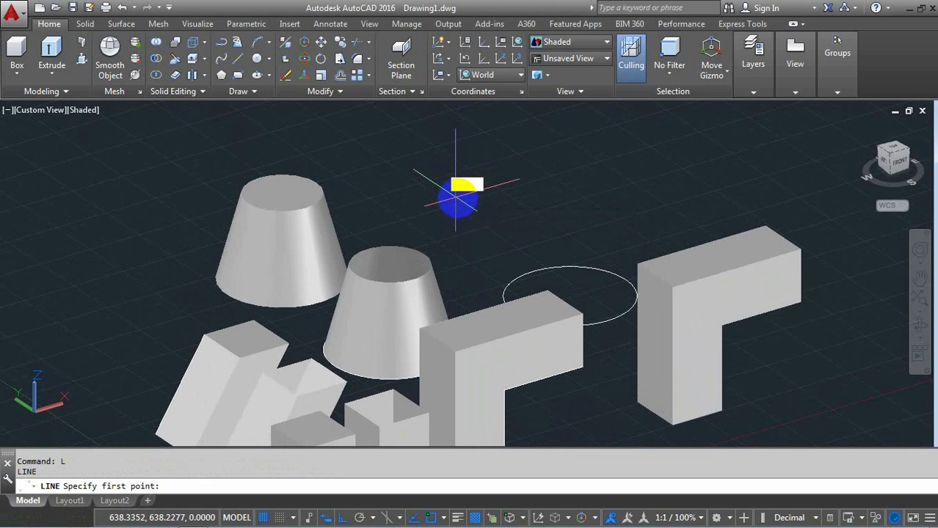
{"action": "left_click", "coordinate": [456, 182]}
{"action": "left_click", "coordinate": [569, 184]}
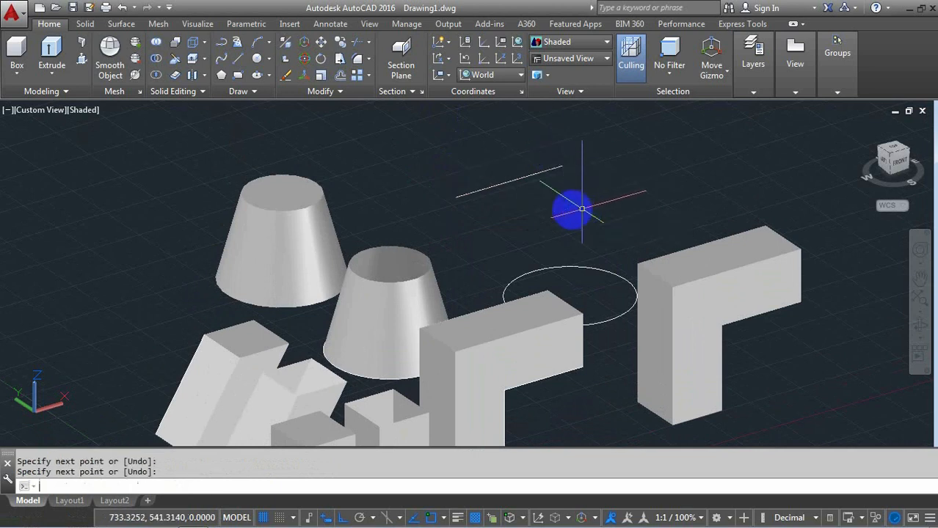
{"action": "key", "text": "Return"}
Step: Extrude the open straight line behind the tapered bodies upward to a height of 100
{"action": "scroll", "coordinate": [492, 193], "scroll_direction": "down", "scroll_amount": 2}
{"action": "scroll", "coordinate": [493, 193], "scroll_direction": "up", "scroll_amount": 3}
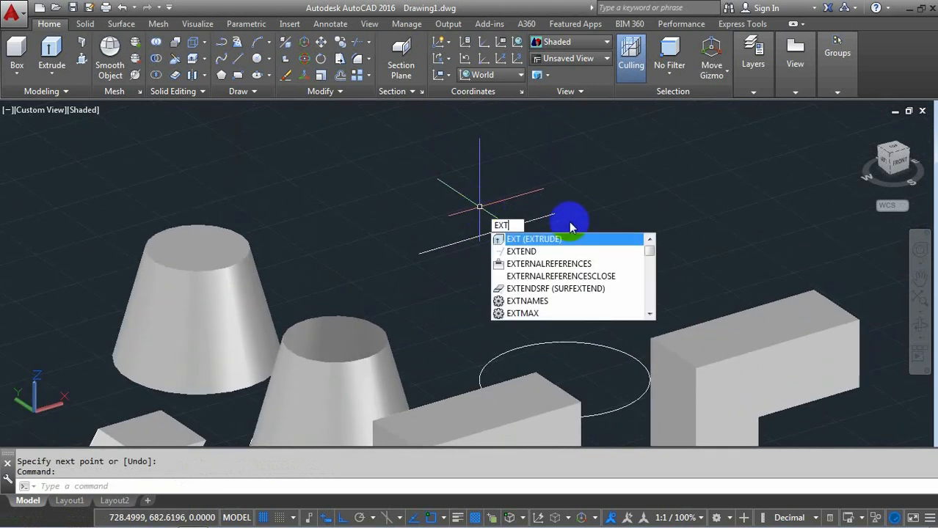
{"action": "left_click", "coordinate": [574, 240]}
{"action": "left_click", "coordinate": [493, 230]}
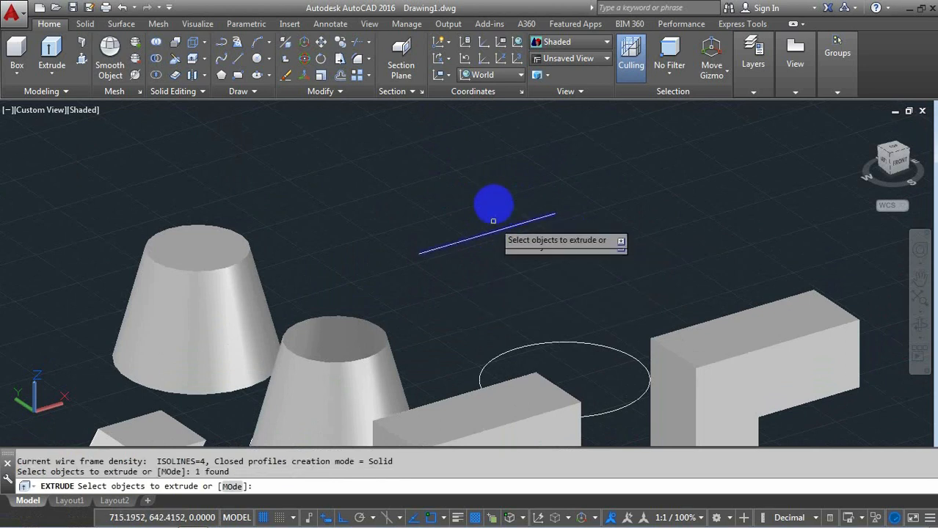
{"action": "key", "text": "Return"}
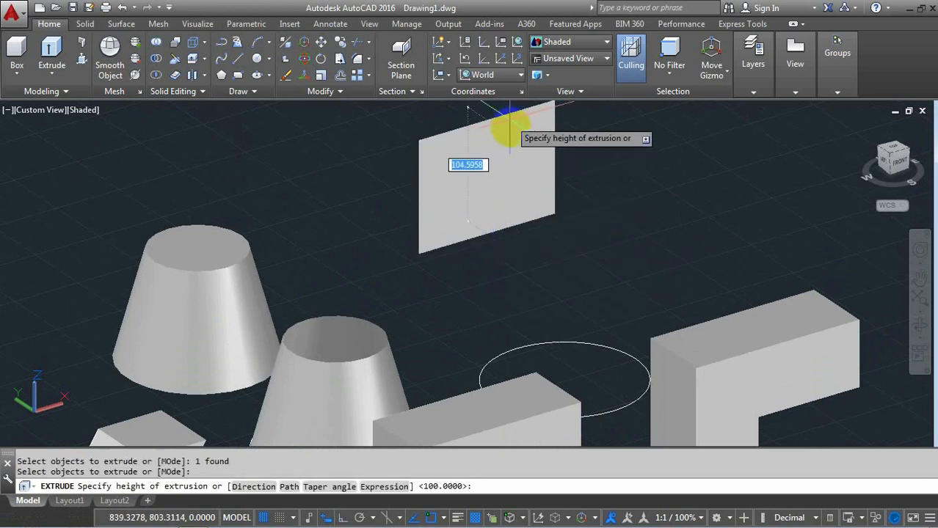
{"action": "middle_click_drag", "start_coordinate": [513, 130], "coordinate": [520, 195]}
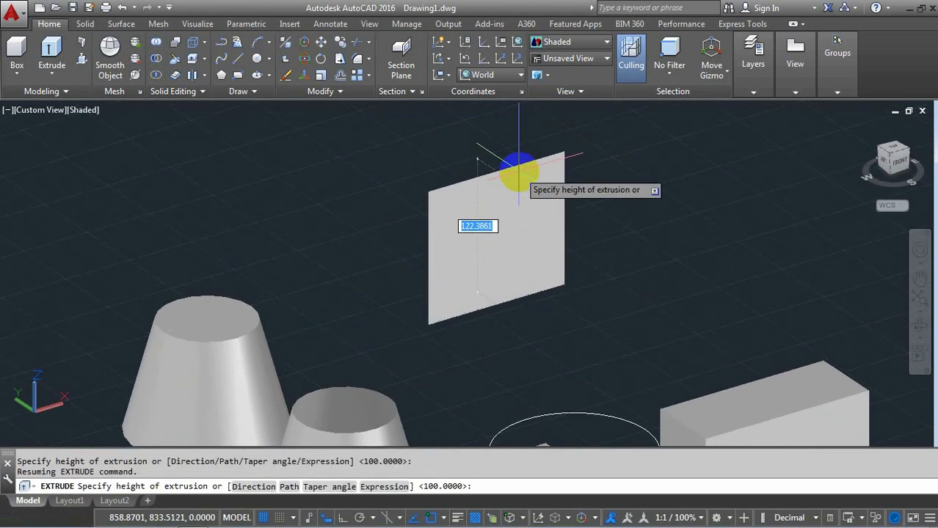
{"action": "type", "text": "100"}
{"action": "key", "text": "Return"}
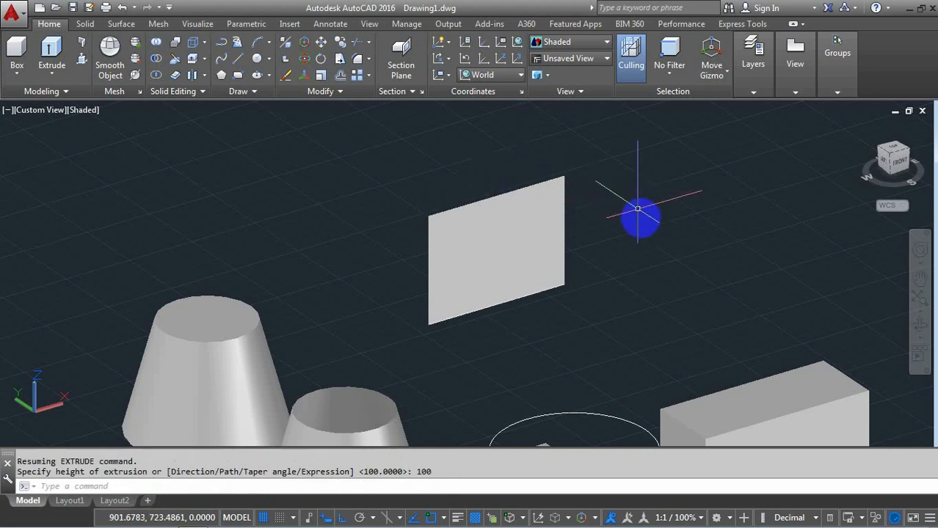
Step: Draw a five-sided polygon, inscribed in a circle, in the open area beside the tilted boxes and the tapered solid
{"action": "scroll", "coordinate": [612, 225], "scroll_direction": "down", "scroll_amount": 4}
{"action": "scroll", "coordinate": [587, 256], "scroll_direction": "up", "scroll_amount": 3}
{"action": "scroll", "coordinate": [587, 255], "scroll_direction": "down", "scroll_amount": 8}
{"action": "middle_click_drag", "start_coordinate": [552, 296], "coordinate": [543, 261]}
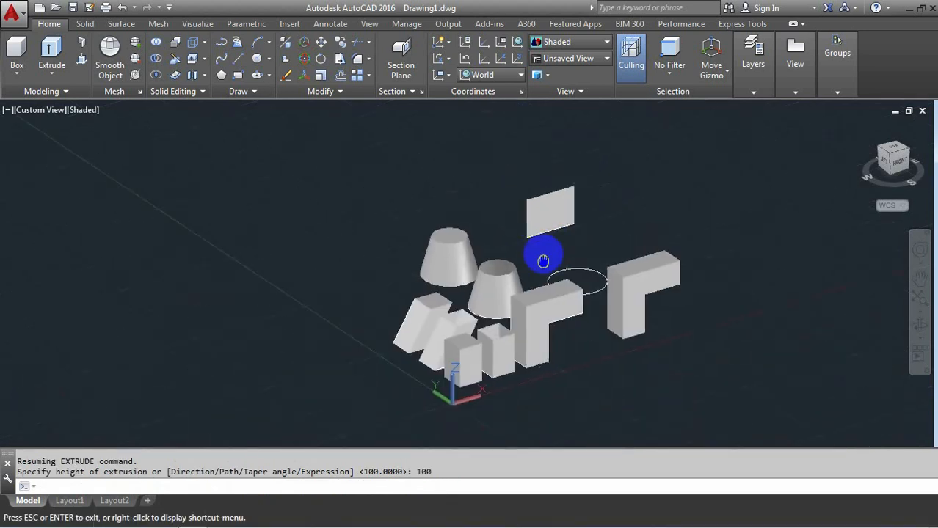
{"action": "scroll", "coordinate": [376, 319], "scroll_direction": "up", "scroll_amount": 4}
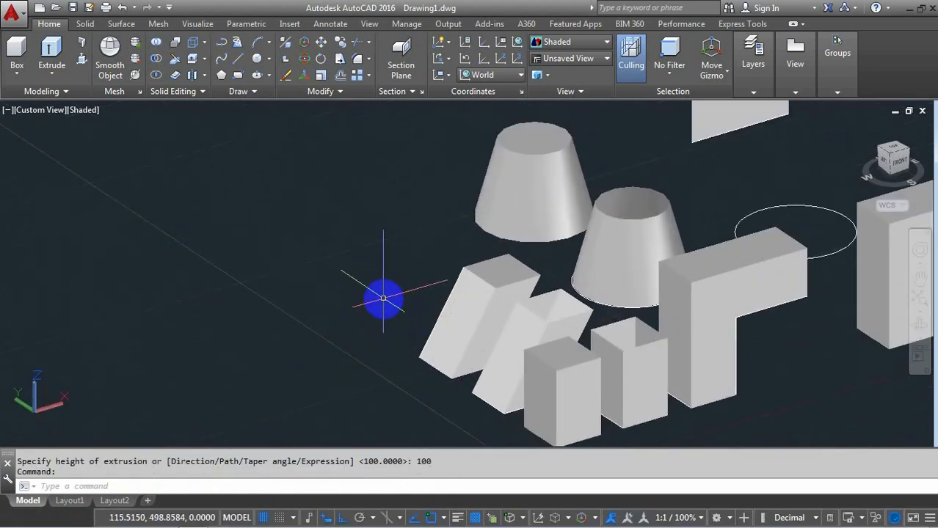
{"action": "type", "text": "POL"}
{"action": "key", "text": "Return"}
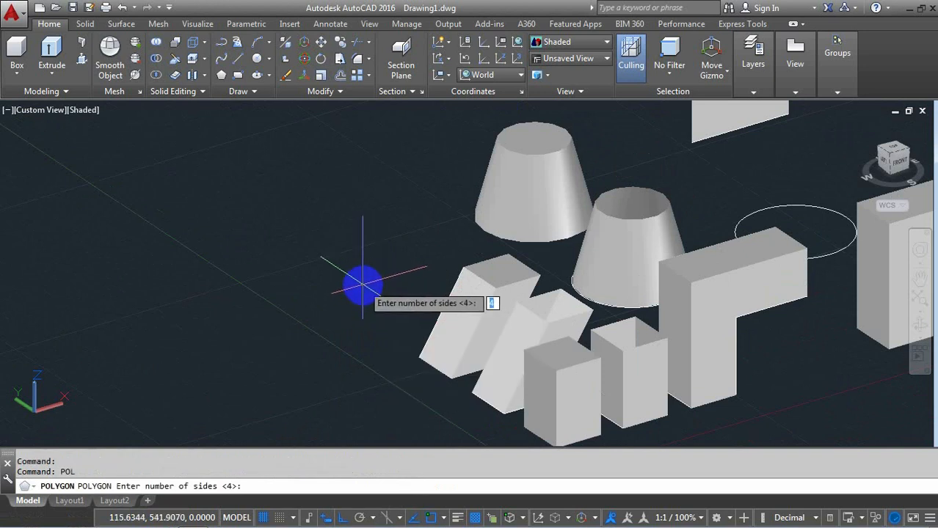
{"action": "key", "text": "Return"}
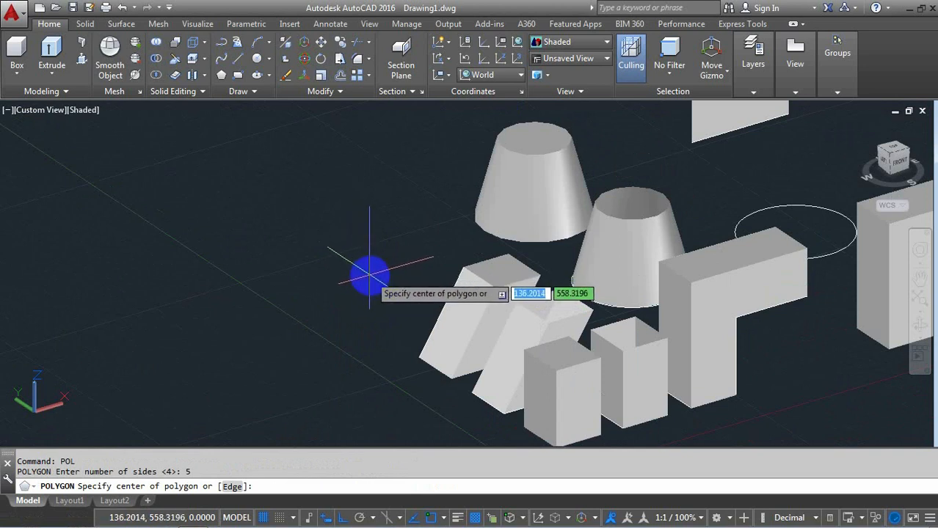
{"action": "left_click", "coordinate": [372, 273]}
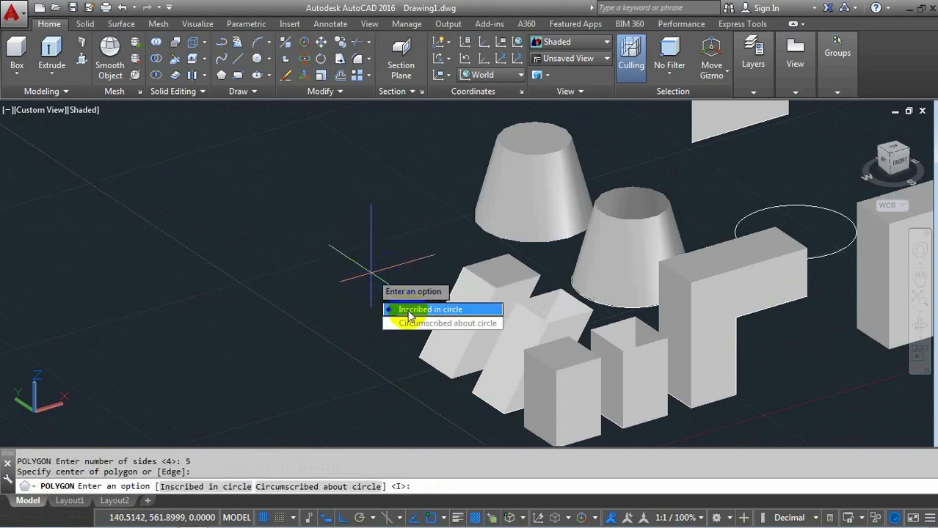
{"action": "key", "text": "Return"}
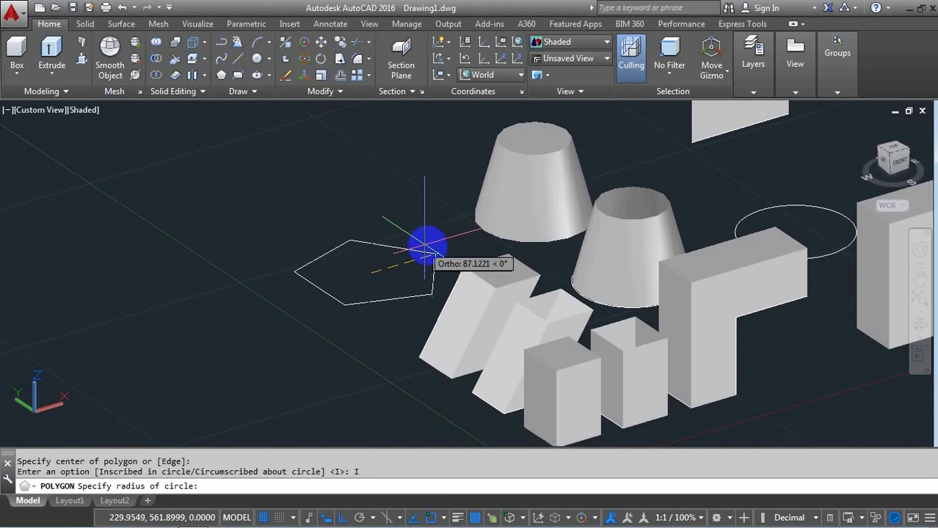
{"action": "scroll", "coordinate": [419, 259], "scroll_direction": "up", "scroll_amount": 3}
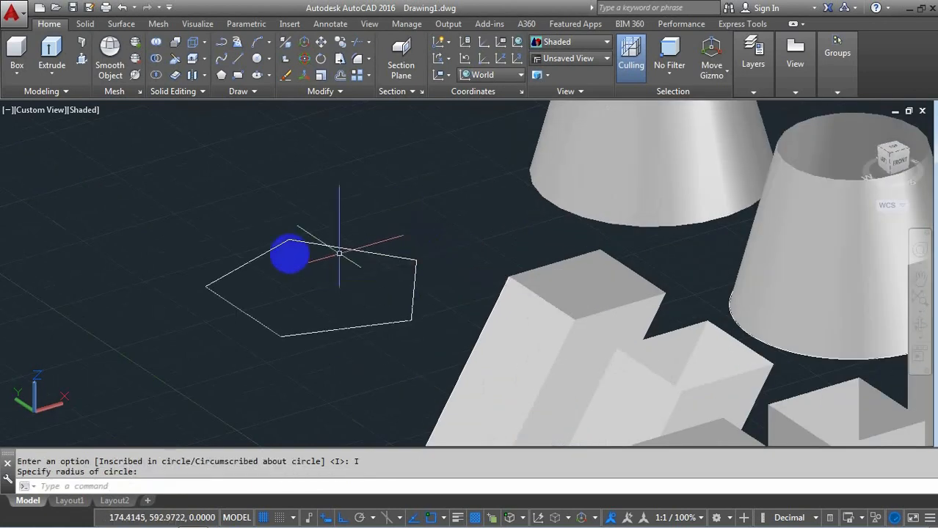
Step: Extrude the pentagon in Solid mode with a taper angle of 15 degrees, using the tilted box's slanted edge from base to top as Direction
{"action": "scroll", "coordinate": [306, 252], "scroll_direction": "down", "scroll_amount": 3}
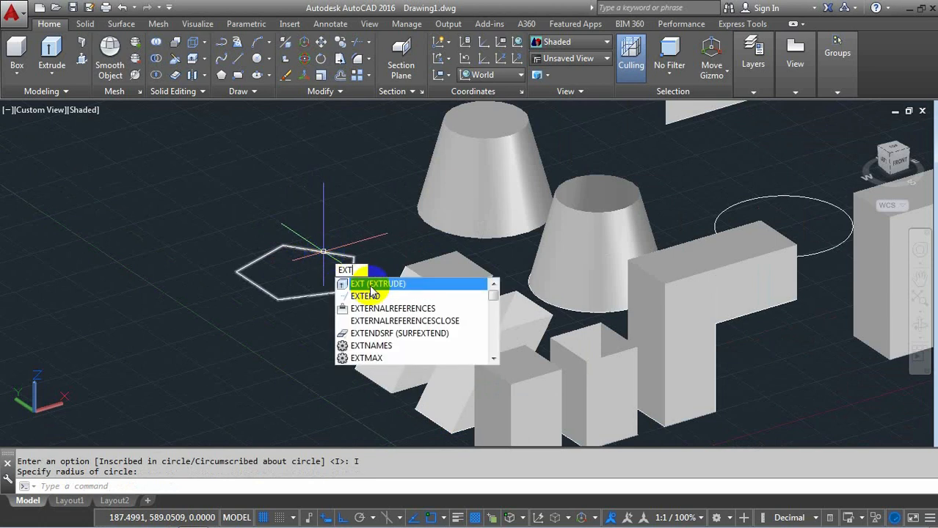
{"action": "left_click", "coordinate": [372, 284]}
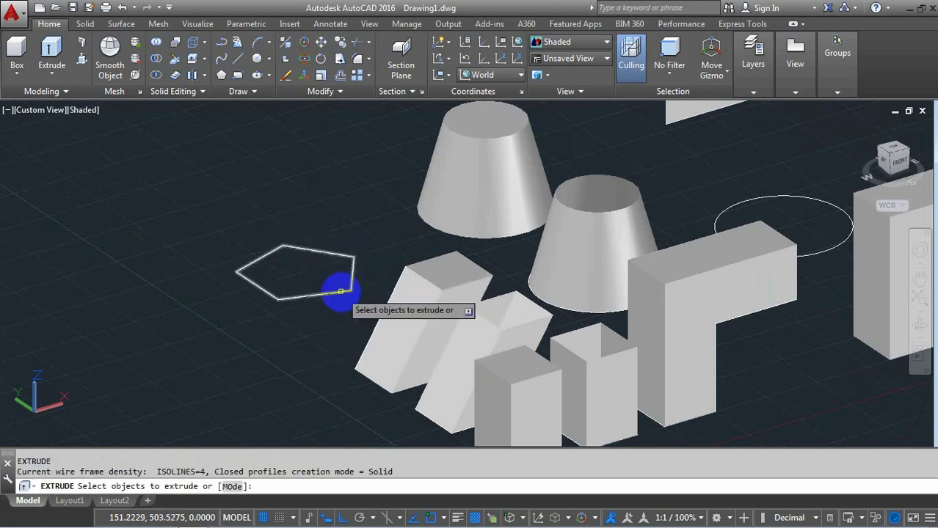
{"action": "left_click", "coordinate": [340, 291]}
{"action": "key", "text": "Return"}
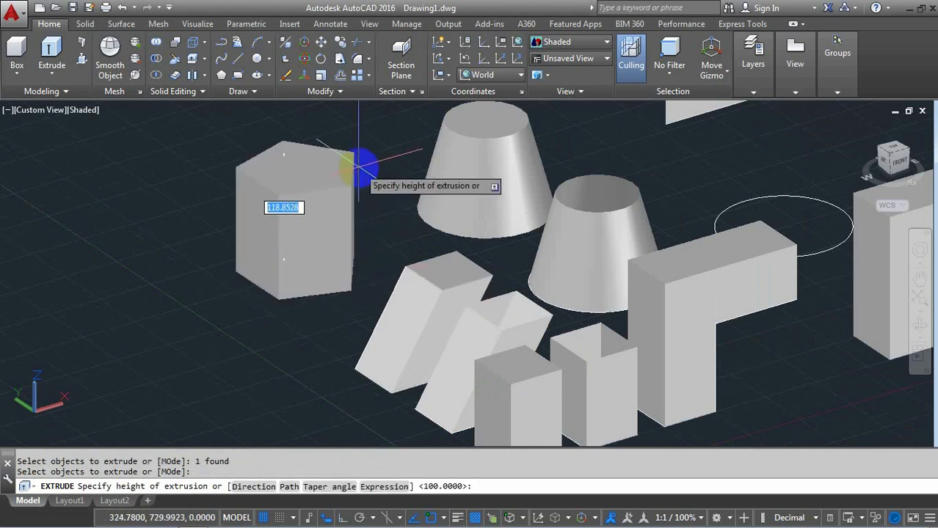
{"action": "key", "text": "Return"}
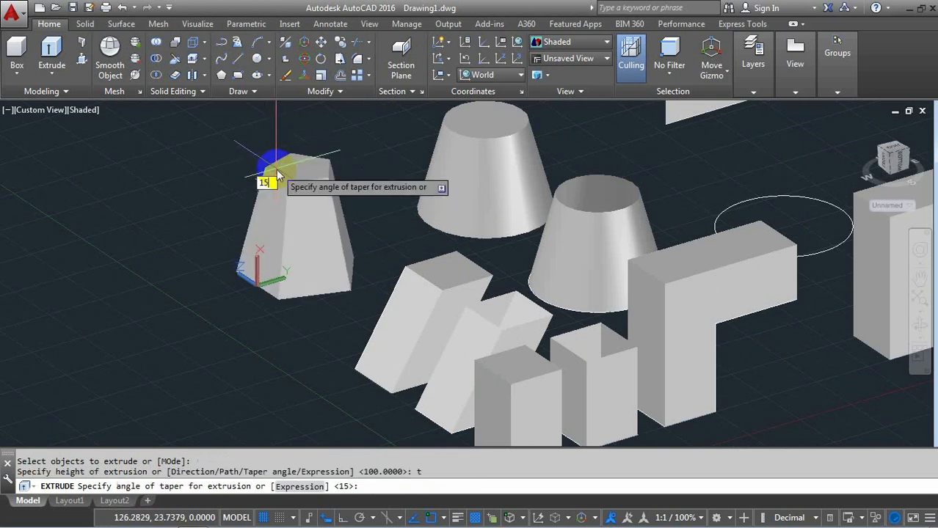
{"action": "key", "text": "Return"}
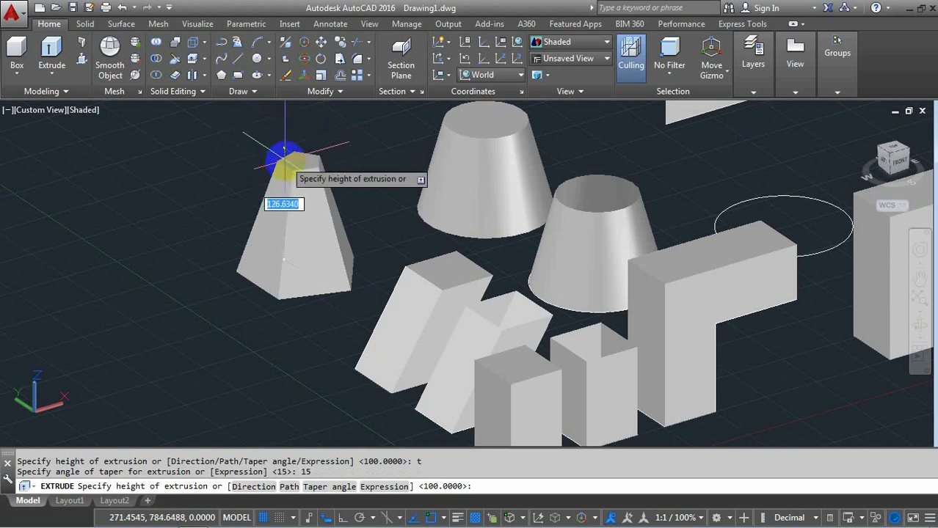
{"action": "type", "text": "d"}
{"action": "key", "text": "Return"}
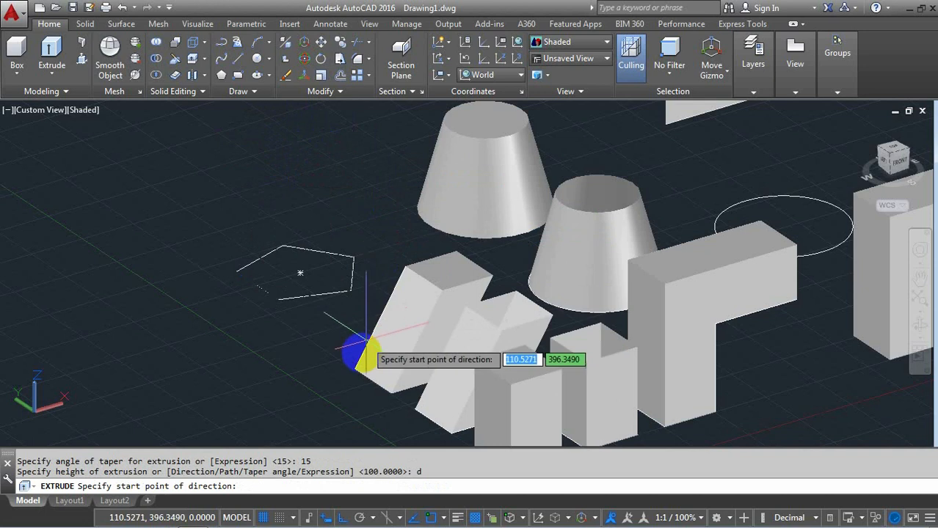
{"action": "left_click", "coordinate": [353, 367]}
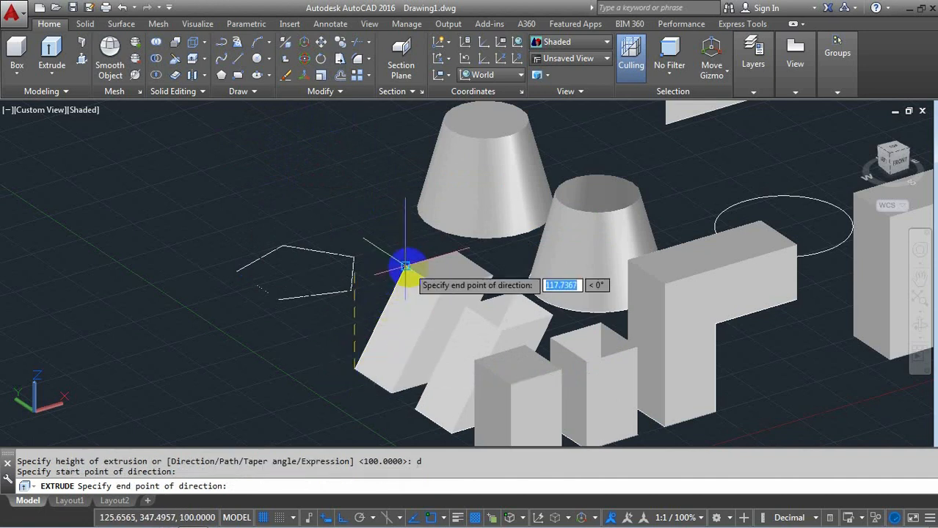
{"action": "left_click", "coordinate": [408, 267]}
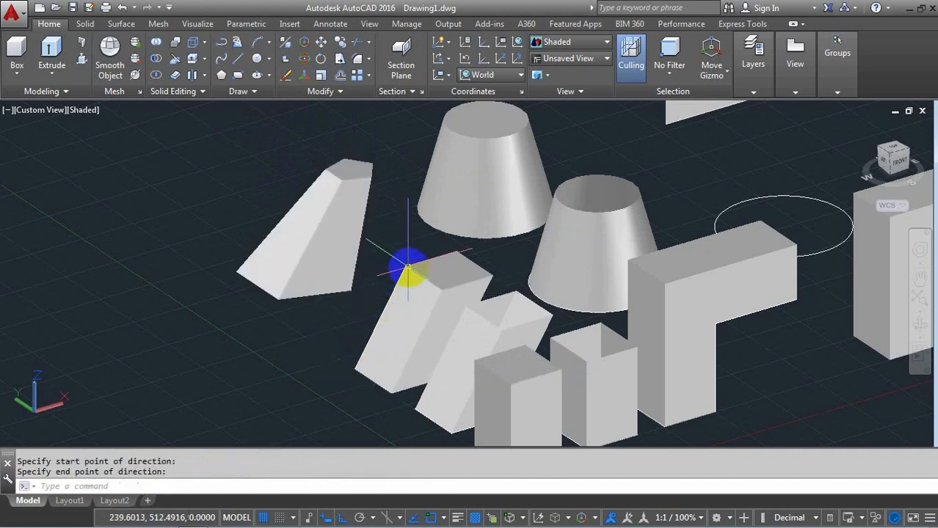
Step: Orbit around the model to examine the slanted, tapered pentagon solid alongside the other extruded bodies
{"action": "left_click", "coordinate": [920, 328]}
{"action": "left_click_drag", "start_coordinate": [681, 306], "coordinate": [606, 312]}
{"action": "left_click_drag", "start_coordinate": [600, 279], "coordinate": [479, 328]}
{"action": "left_click_drag", "start_coordinate": [498, 323], "coordinate": [592, 314]}
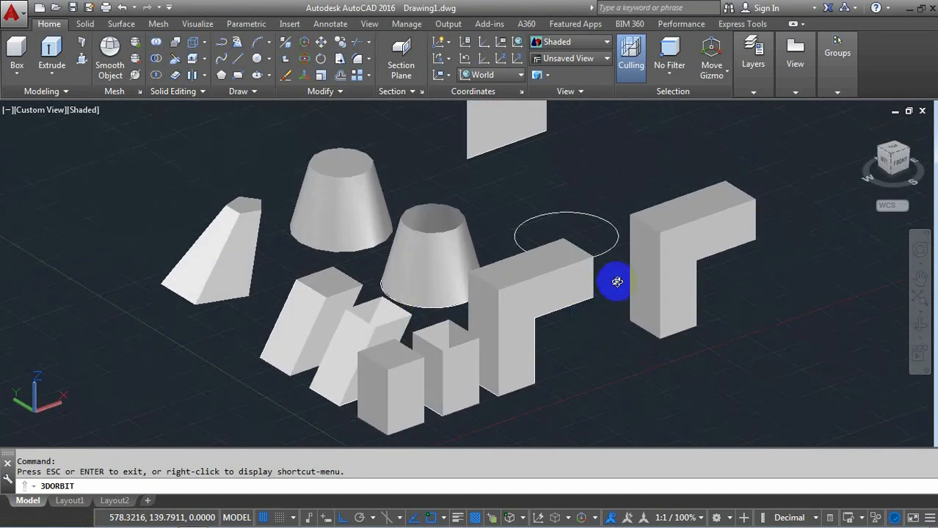
{"action": "scroll", "coordinate": [586, 318], "scroll_direction": "up", "scroll_amount": 1}
{"action": "mouse_move", "coordinate": [590, 320]}
{"action": "middle_mouse_down"}
{"action": "mouse_move", "coordinate": [577, 349]}
{"action": "mouse_move", "coordinate": [578, 318]}
{"action": "middle_mouse_up"}
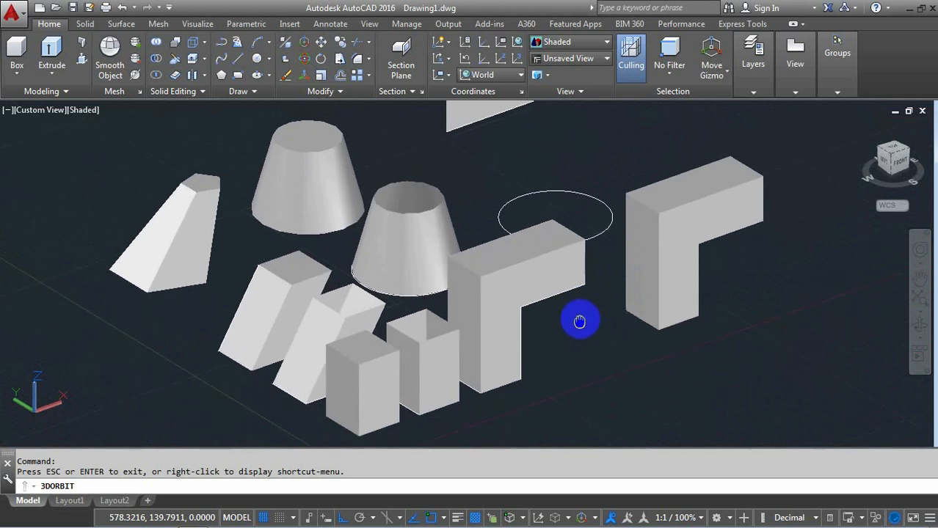
{"action": "right_click", "coordinate": [602, 135]}
{"action": "left_click", "coordinate": [631, 144]}
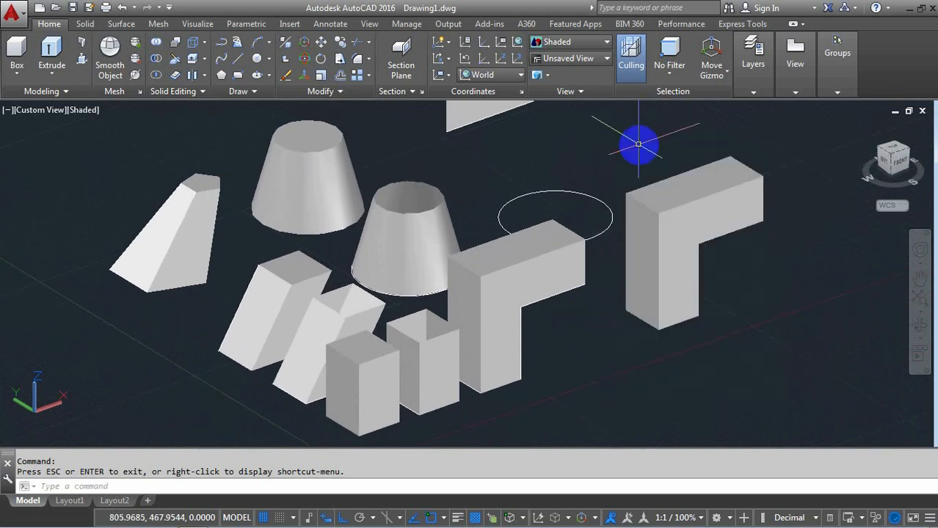